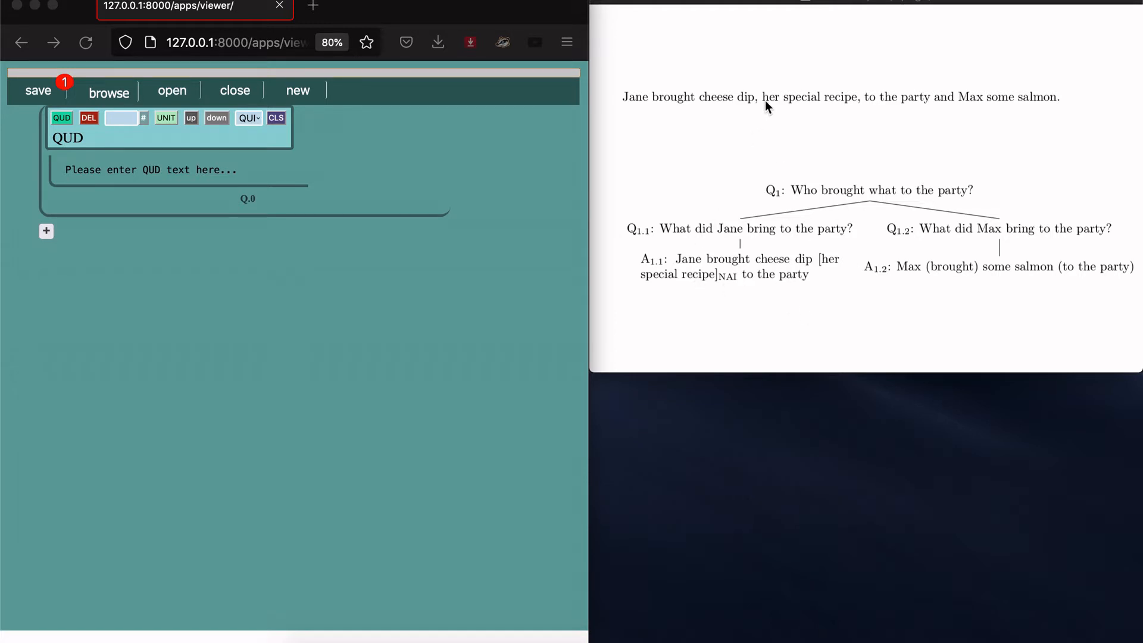
Step: Highlight and then clear 'her special recipe' in the reference PDF
{"action": "left_click_drag", "start_coordinate": [762, 97], "coordinate": [857, 95]}
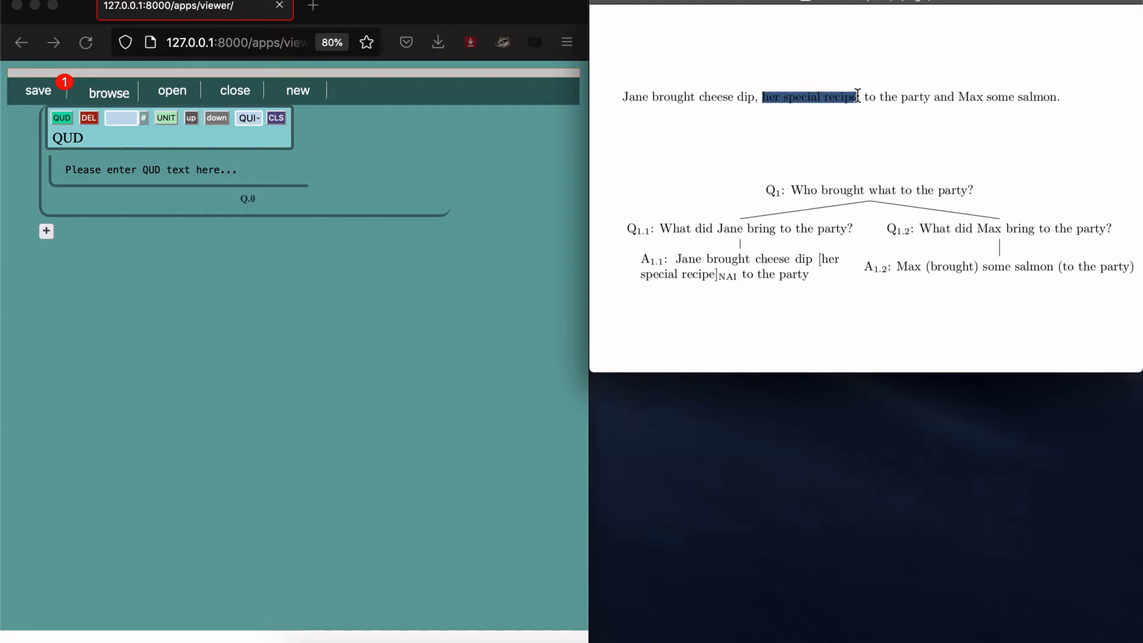
{"action": "left_click", "coordinate": [708, 136]}
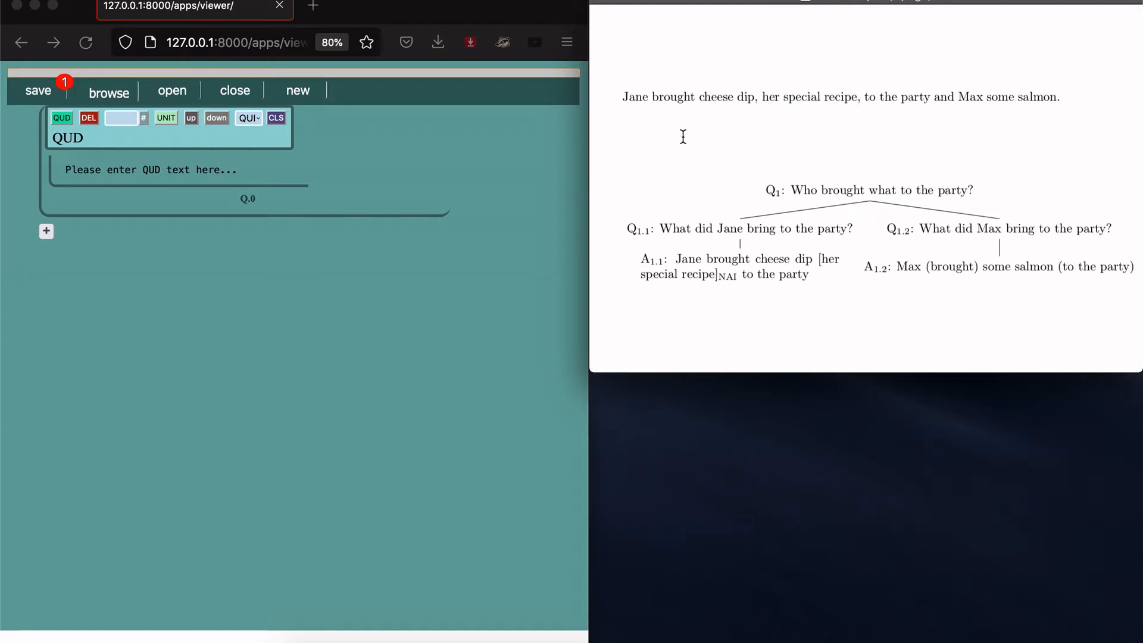
{"action": "left_click", "coordinate": [522, 177]}
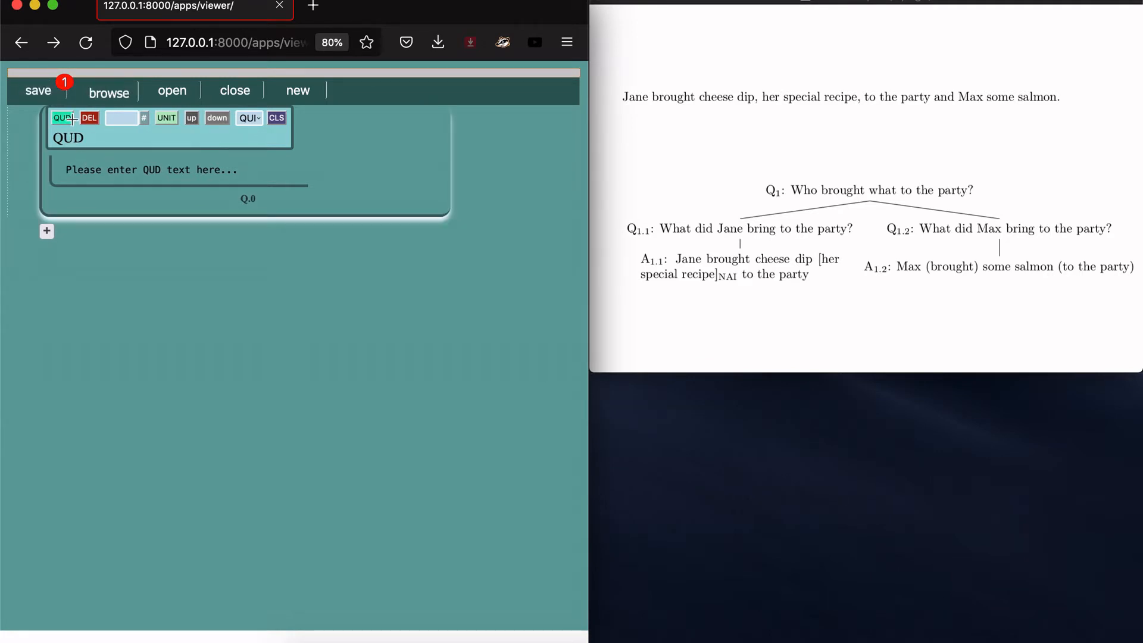
Step: Replace the root Q.0 placeholder with 'Who brought what to the party?' copied from the PDF
{"action": "left_click", "coordinate": [87, 178]}
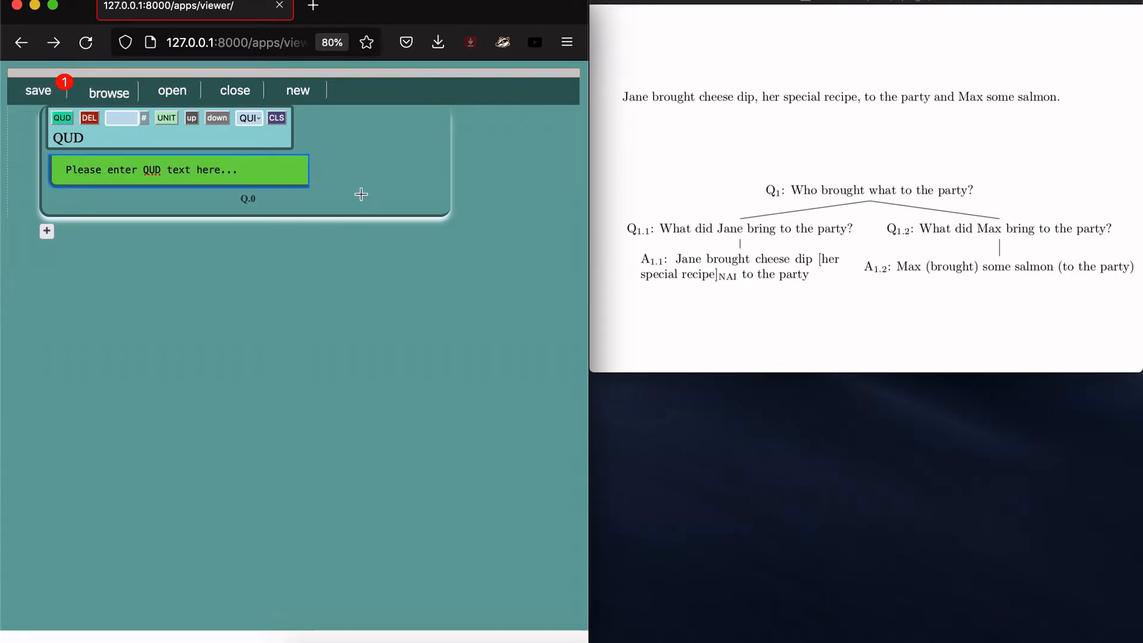
{"action": "left_click", "coordinate": [801, 192]}
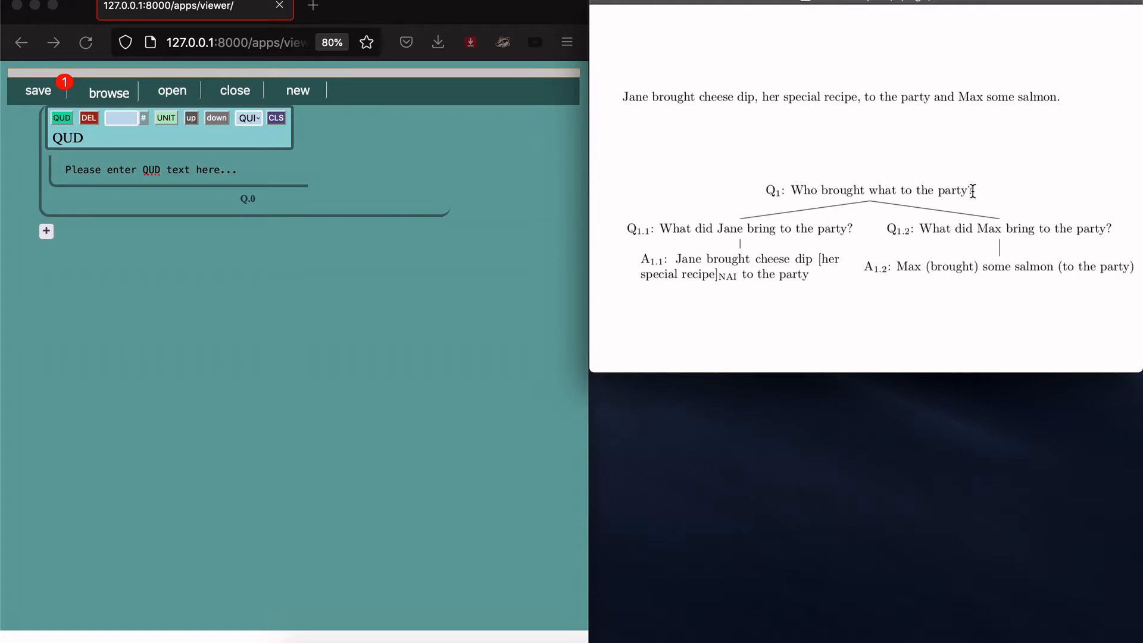
{"action": "left_click_drag", "start_coordinate": [793, 189], "coordinate": [973, 191]}
{"action": "key", "text": "super+c"}
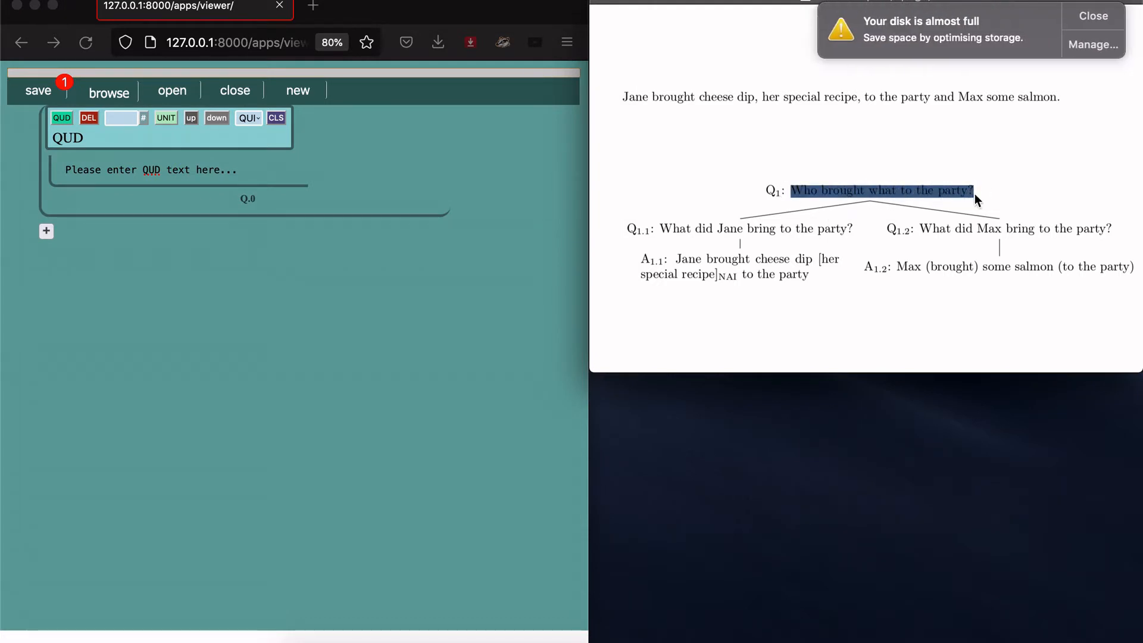
{"action": "left_click", "coordinate": [1082, 19]}
{"action": "left_click", "coordinate": [137, 169]}
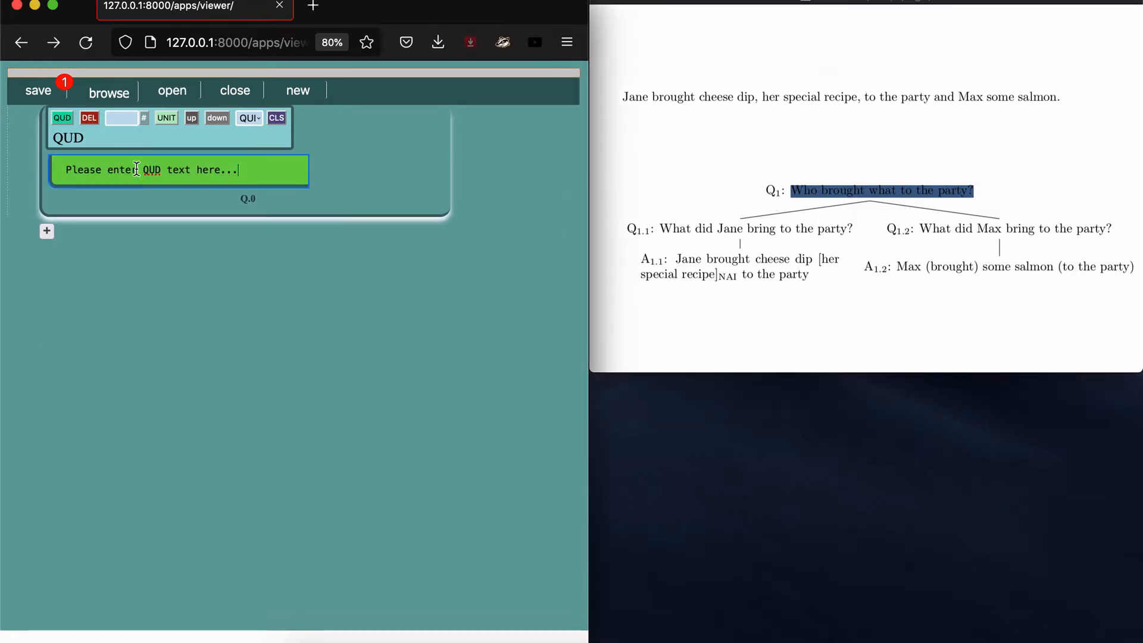
{"action": "left_click_drag", "start_coordinate": [259, 167], "coordinate": [57, 172]}
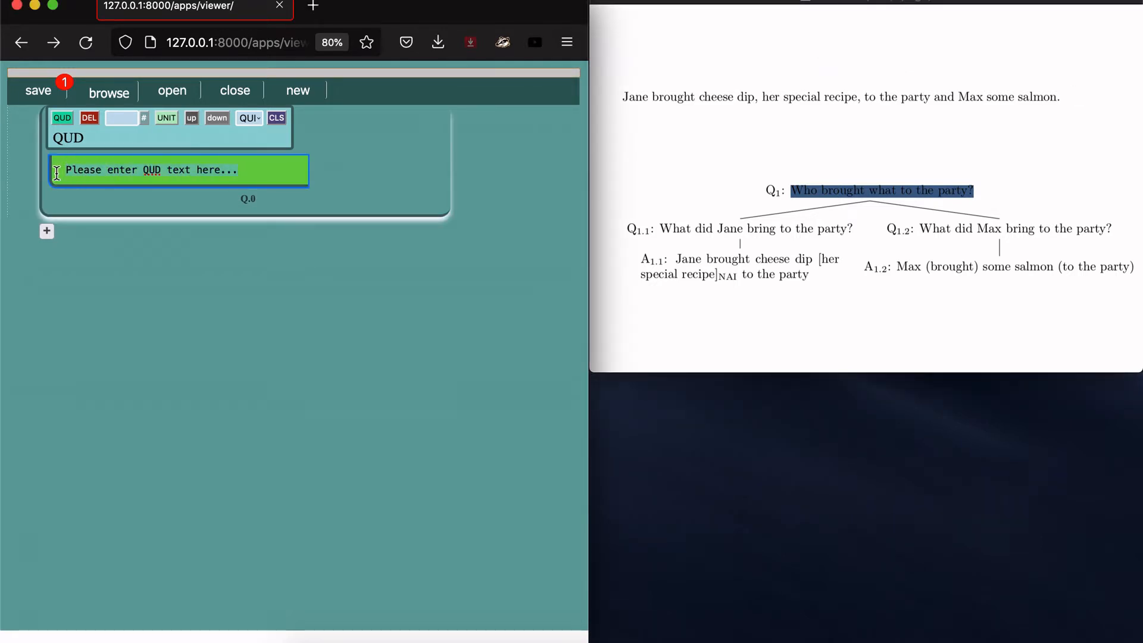
{"action": "key", "text": "super+v"}
{"action": "key", "text": "Return"}
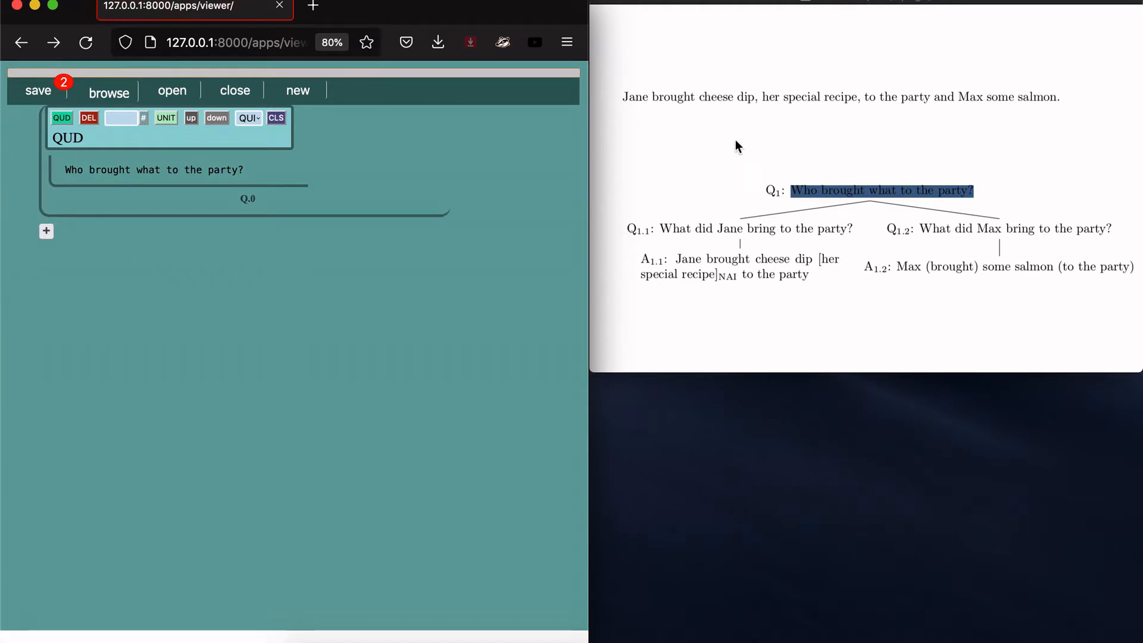
{"action": "left_click", "coordinate": [777, 132]}
{"action": "left_click", "coordinate": [801, 131]}
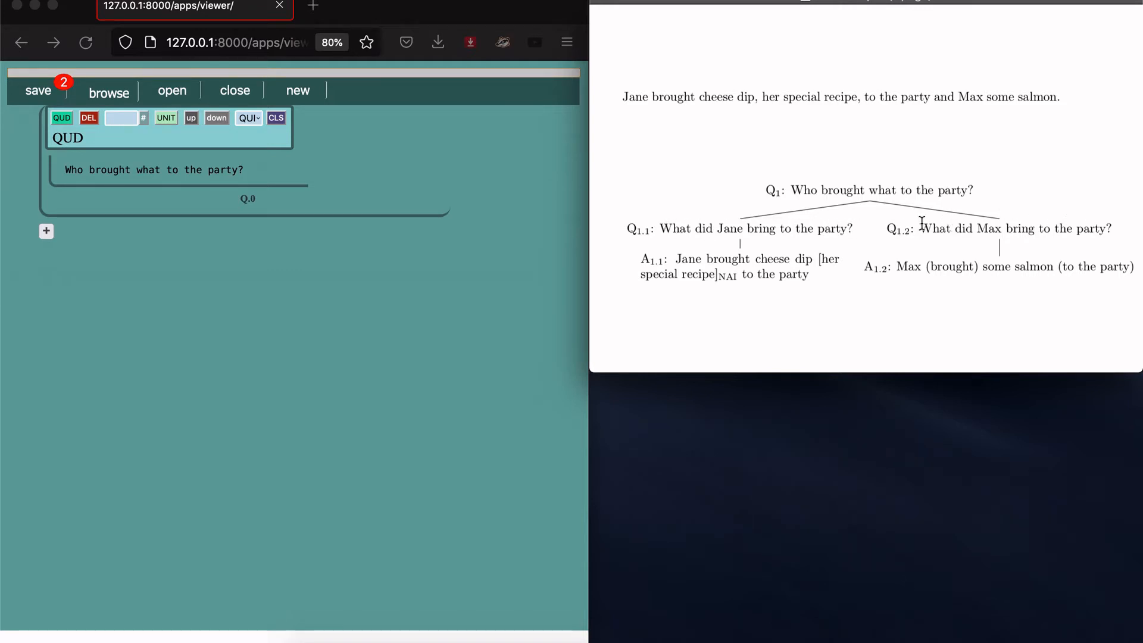
Step: Create child Q.1 reading 'What did Jane bring to the party?' and add an empty sub-question below it
{"action": "left_click", "coordinate": [57, 119]}
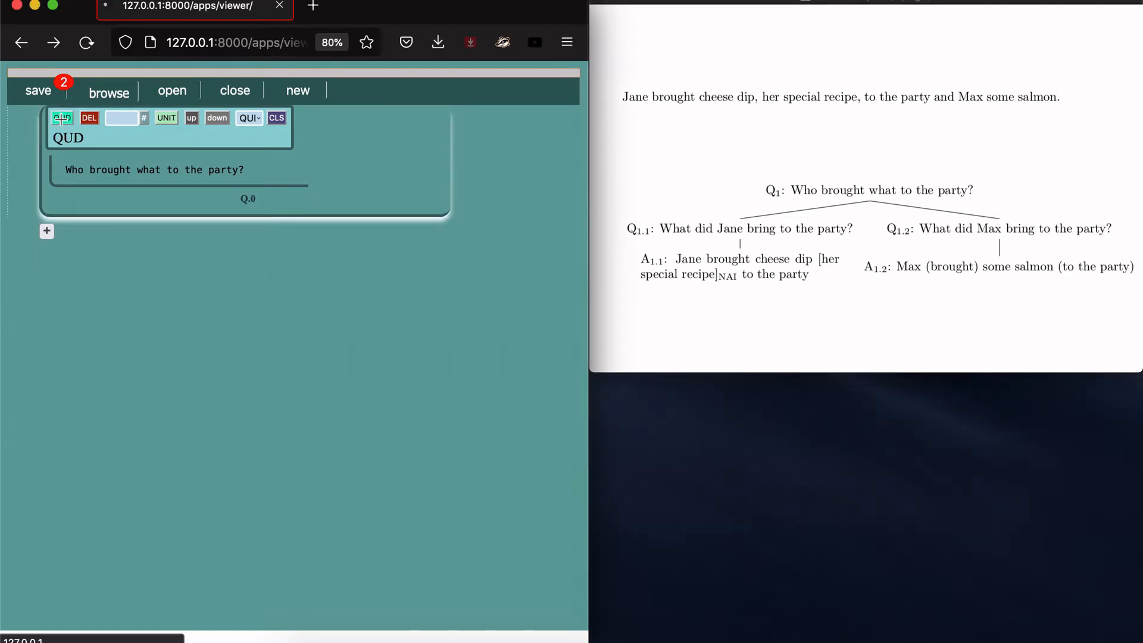
{"action": "left_click", "coordinate": [61, 119]}
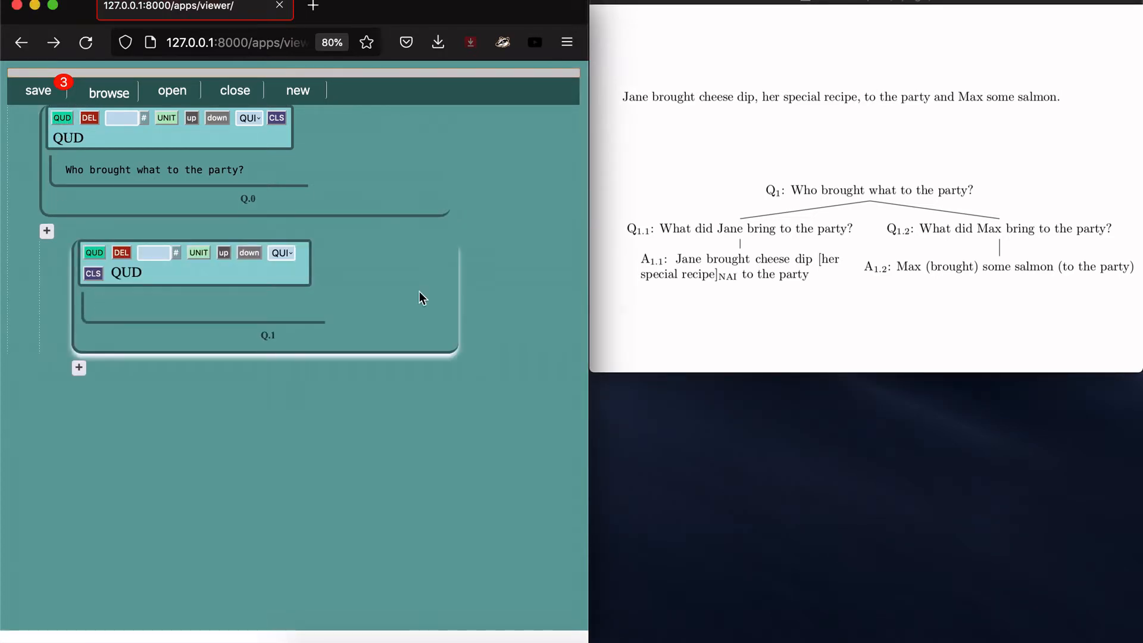
{"action": "left_click", "coordinate": [659, 231]}
{"action": "left_click_drag", "start_coordinate": [660, 231], "coordinate": [853, 230]}
{"action": "key", "text": "super+c"}
{"action": "left_click", "coordinate": [164, 304]}
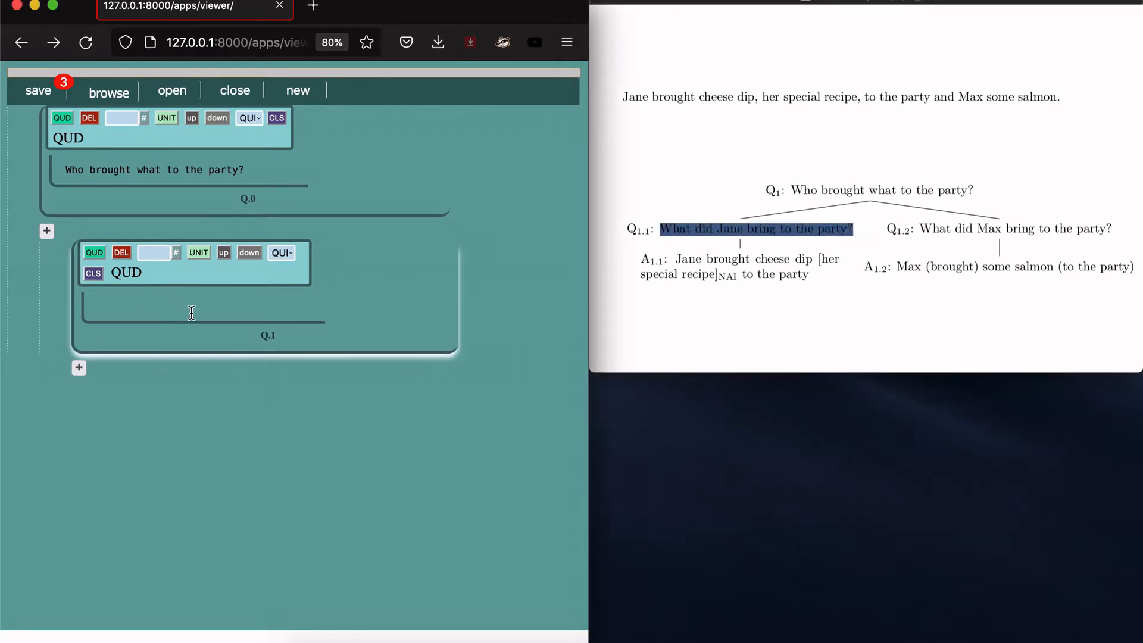
{"action": "key", "text": "super+v"}
{"action": "key", "text": "Return"}
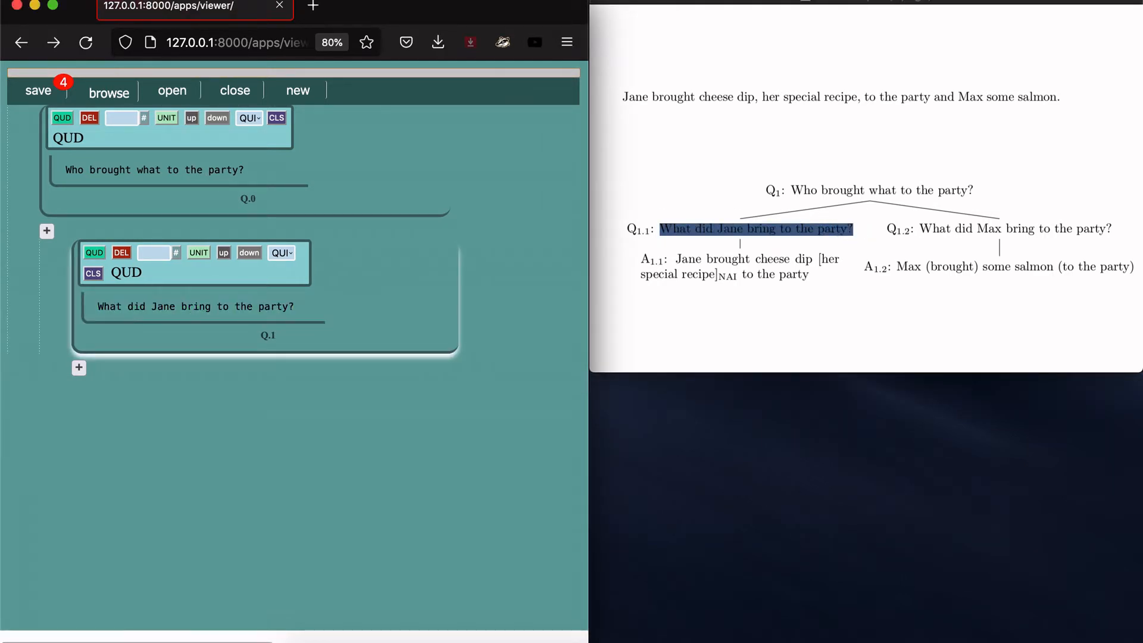
{"action": "left_click", "coordinate": [91, 251]}
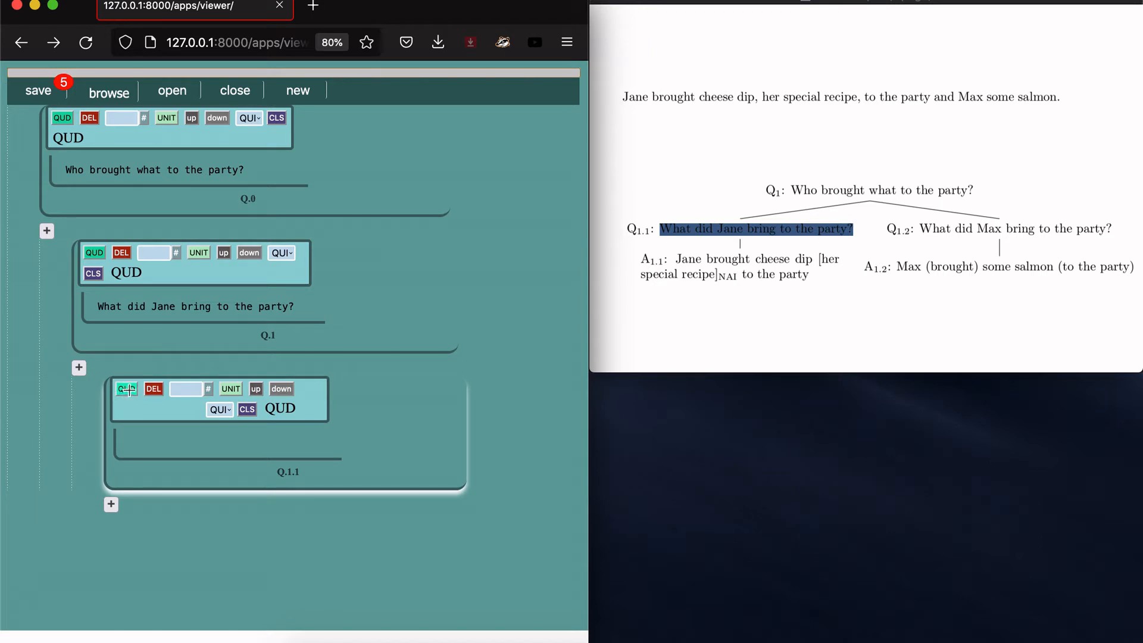
Step: Delete the empty Q.1.1 sub-question under Q.1, confirming the deletion
{"action": "left_click", "coordinate": [923, 227]}
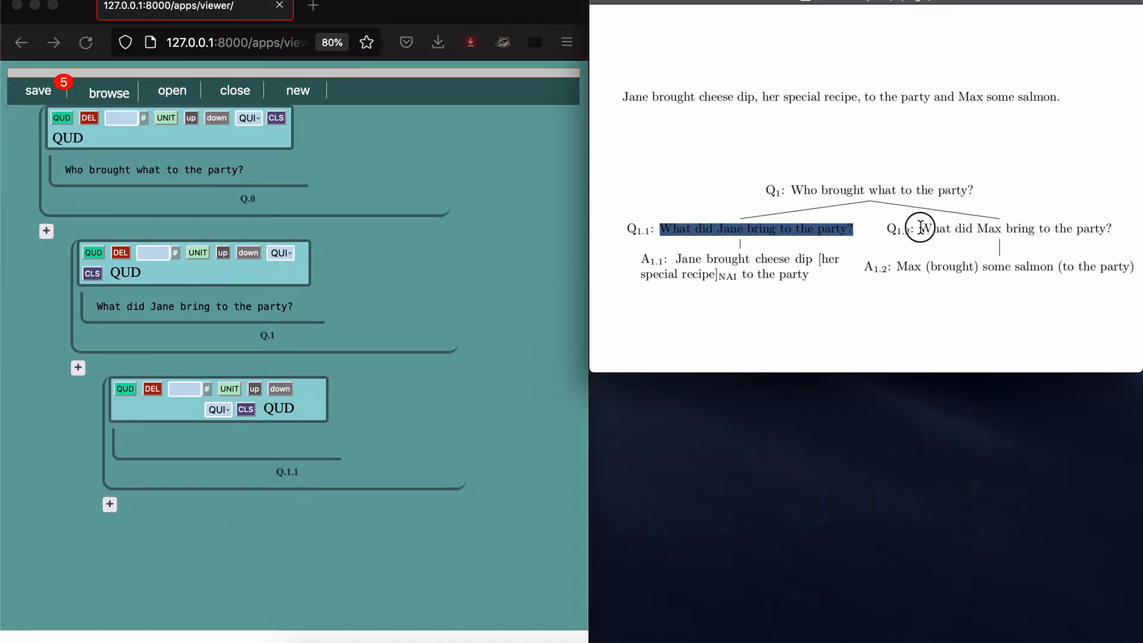
{"action": "left_click_drag", "start_coordinate": [920, 227], "coordinate": [1104, 236]}
{"action": "key", "text": "super+c"}
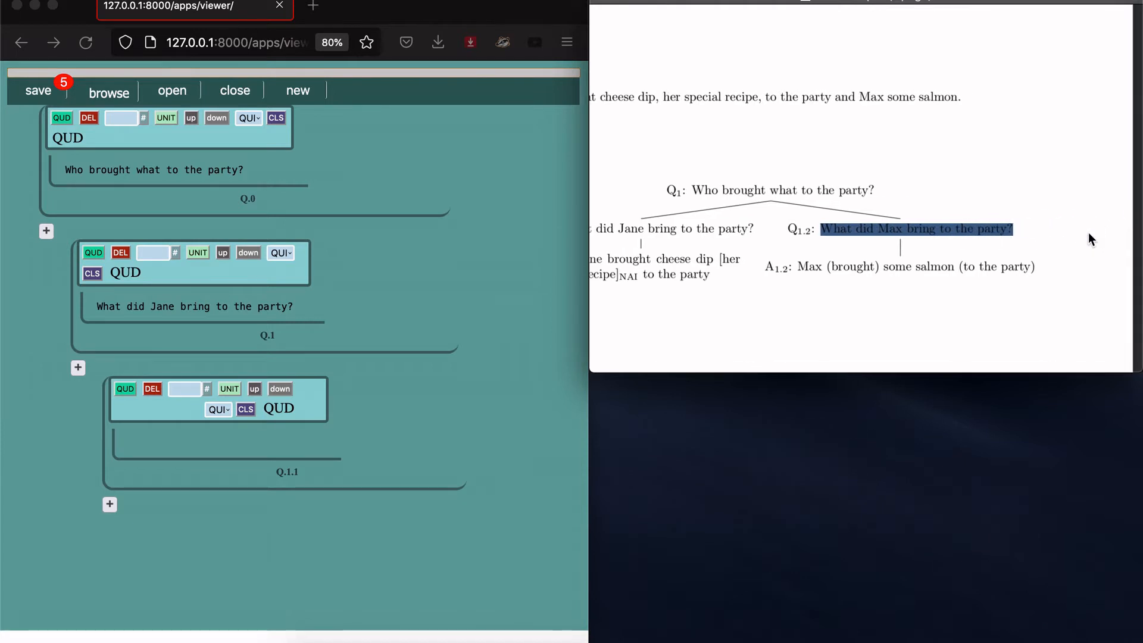
{"action": "scroll", "coordinate": [1061, 234], "scroll_direction": "left", "scroll_amount": 4}
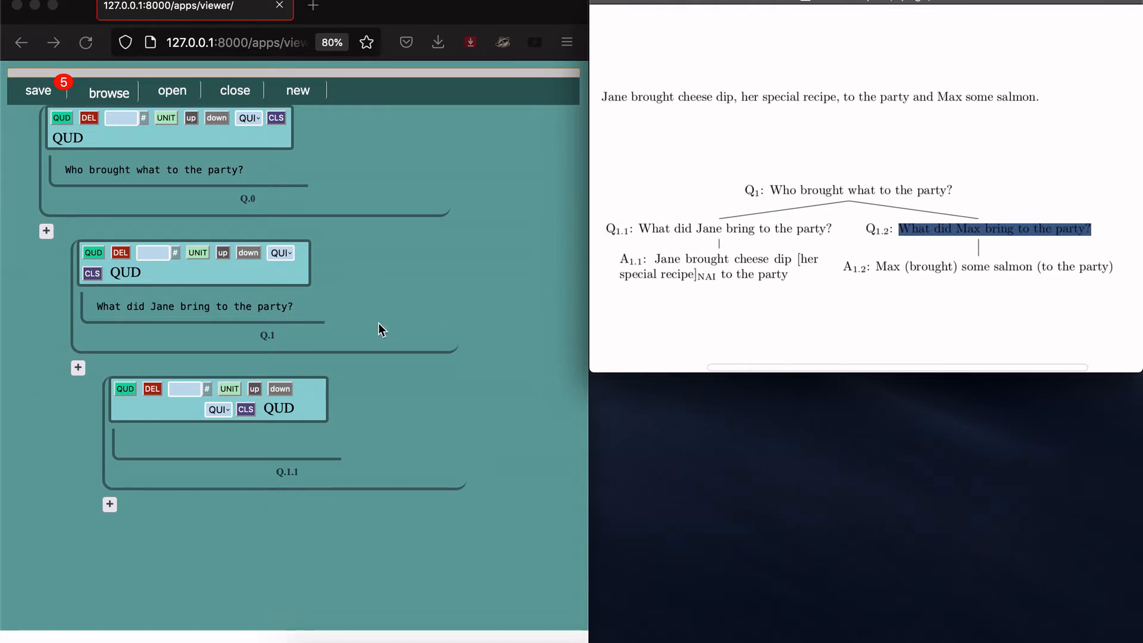
{"action": "left_click", "coordinate": [84, 394]}
{"action": "left_click", "coordinate": [154, 388]}
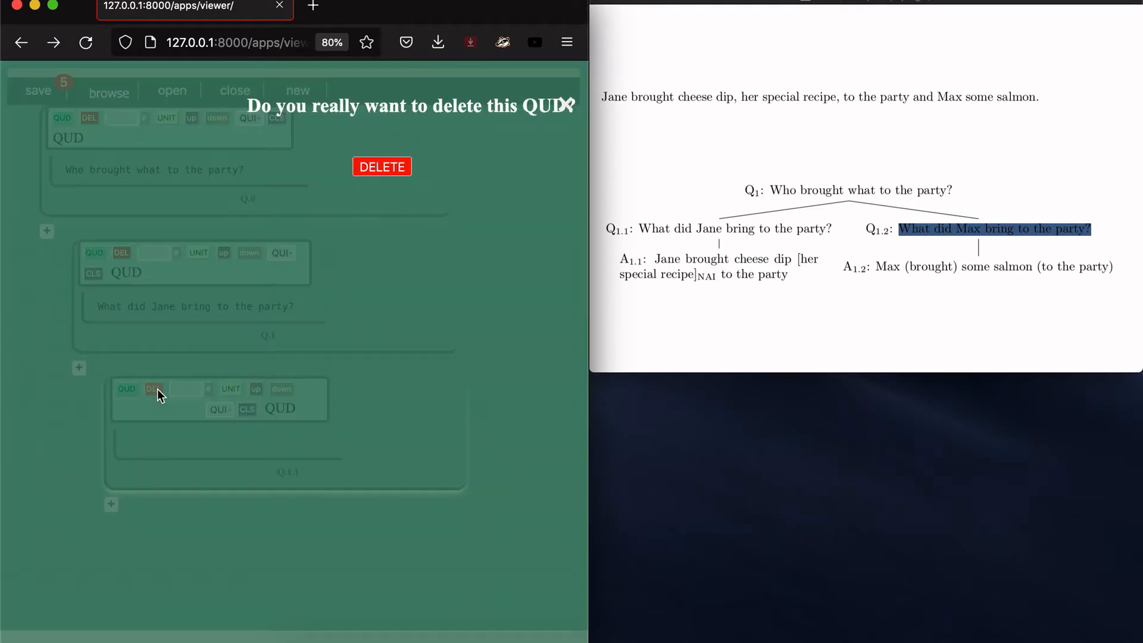
{"action": "left_click", "coordinate": [380, 166]}
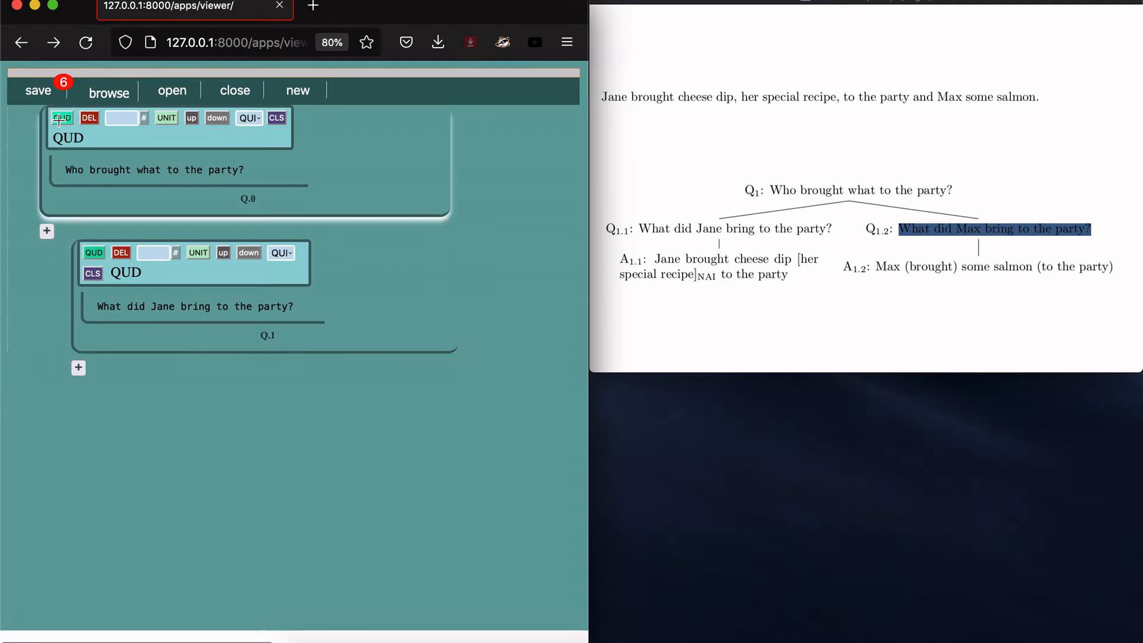
Step: Add Q.2 under the root with the text 'What did Max bring to the party?'
{"action": "left_click", "coordinate": [59, 119]}
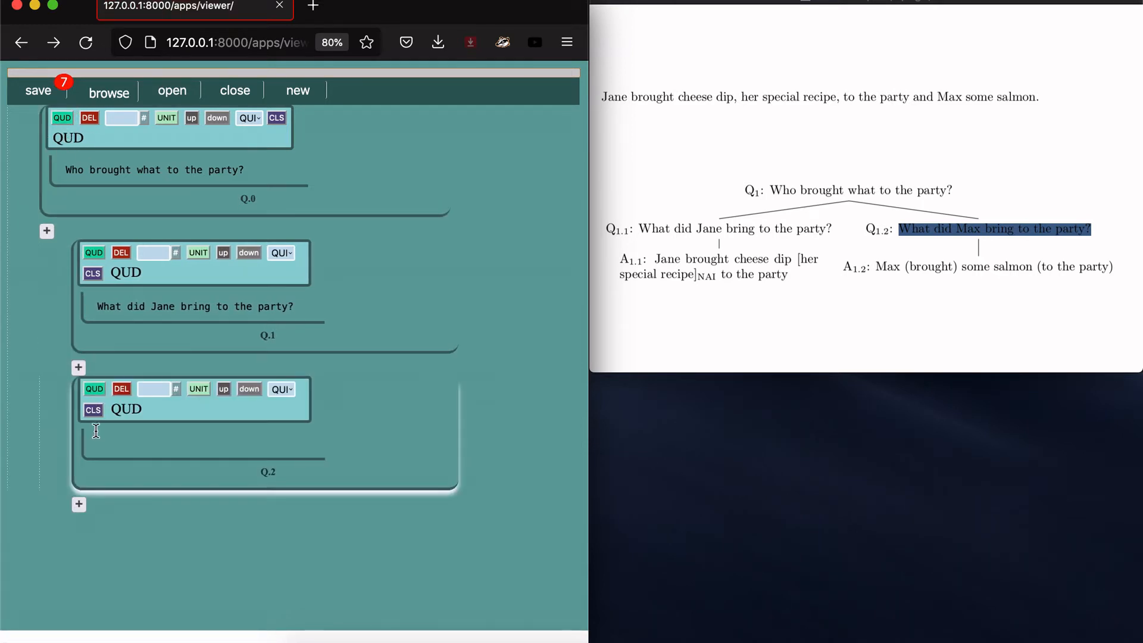
{"action": "left_click", "coordinate": [109, 449]}
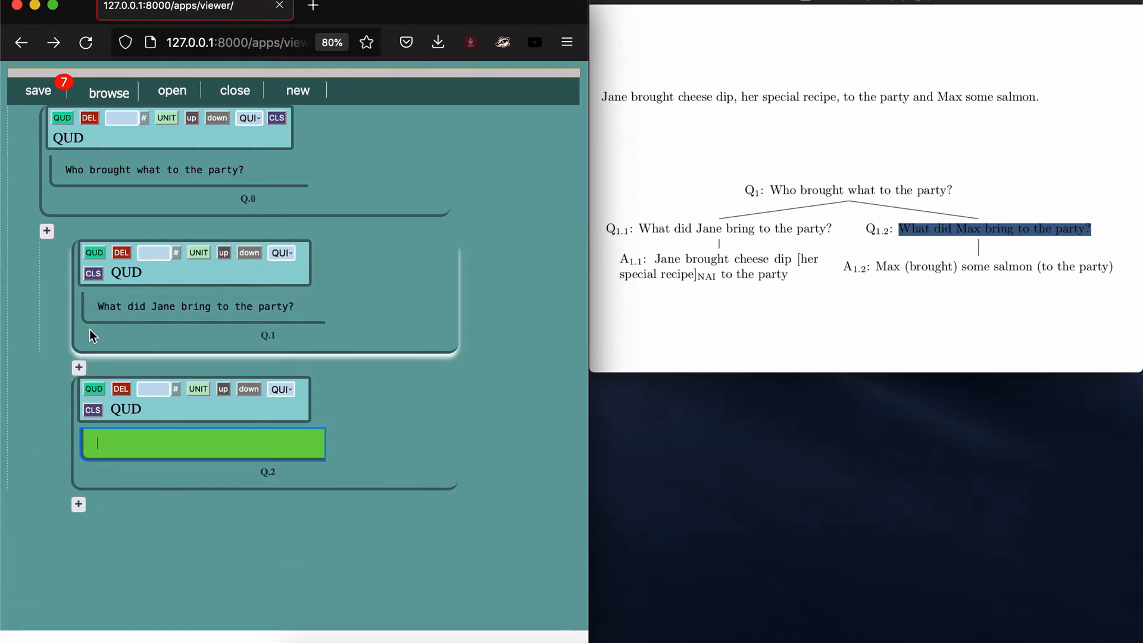
{"action": "key", "text": "super+v"}
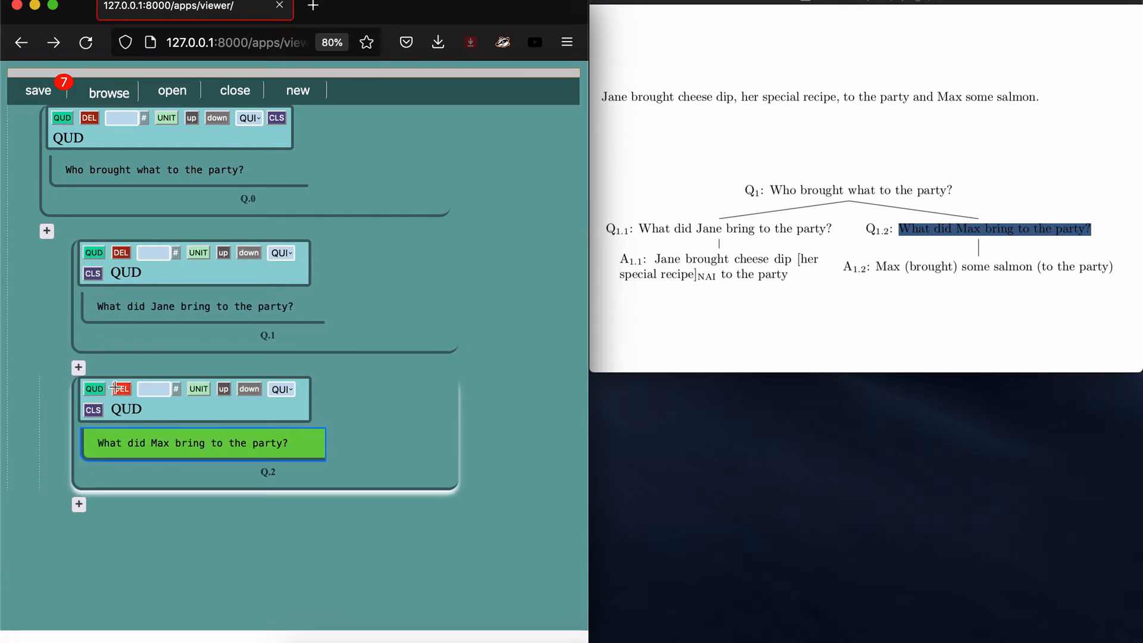
{"action": "key", "text": "Return"}
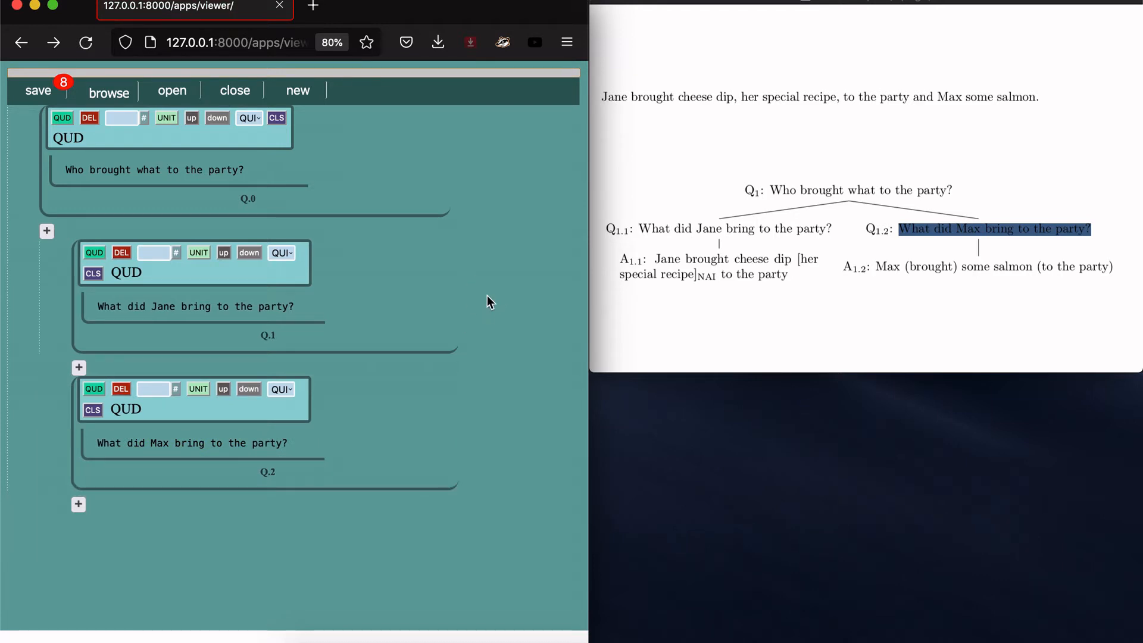
{"action": "left_click", "coordinate": [684, 258]}
{"action": "left_click", "coordinate": [712, 143]}
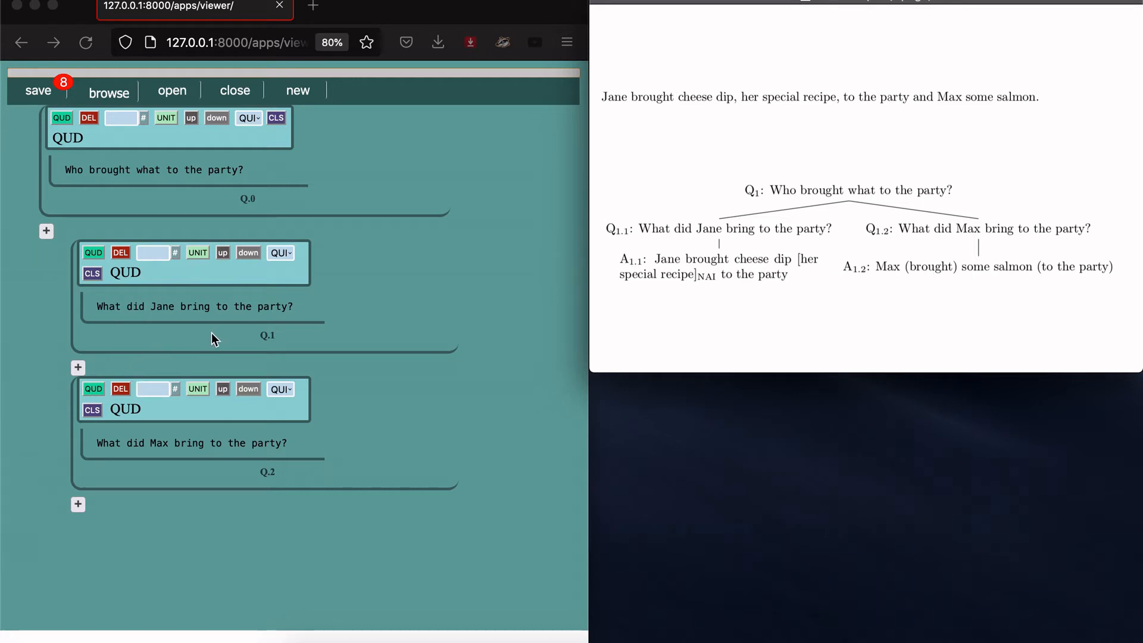
{"action": "left_click", "coordinate": [198, 385]}
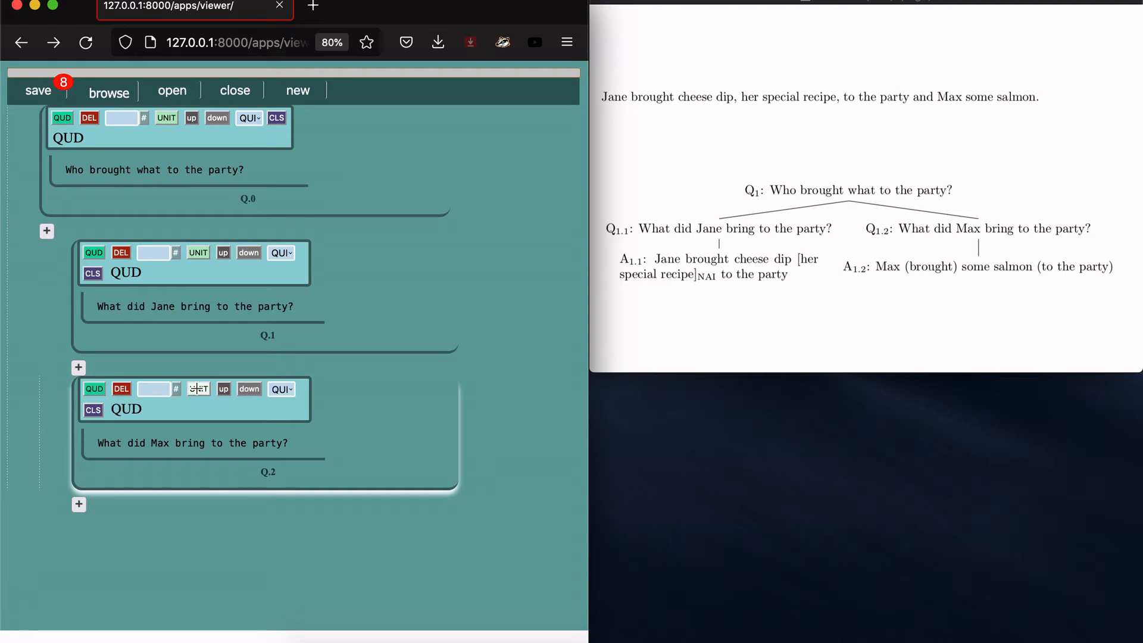
Step: Add an answer unit under Q.2 reading 'Max (brought) some salmon (to the party)'
{"action": "left_click", "coordinate": [199, 388]}
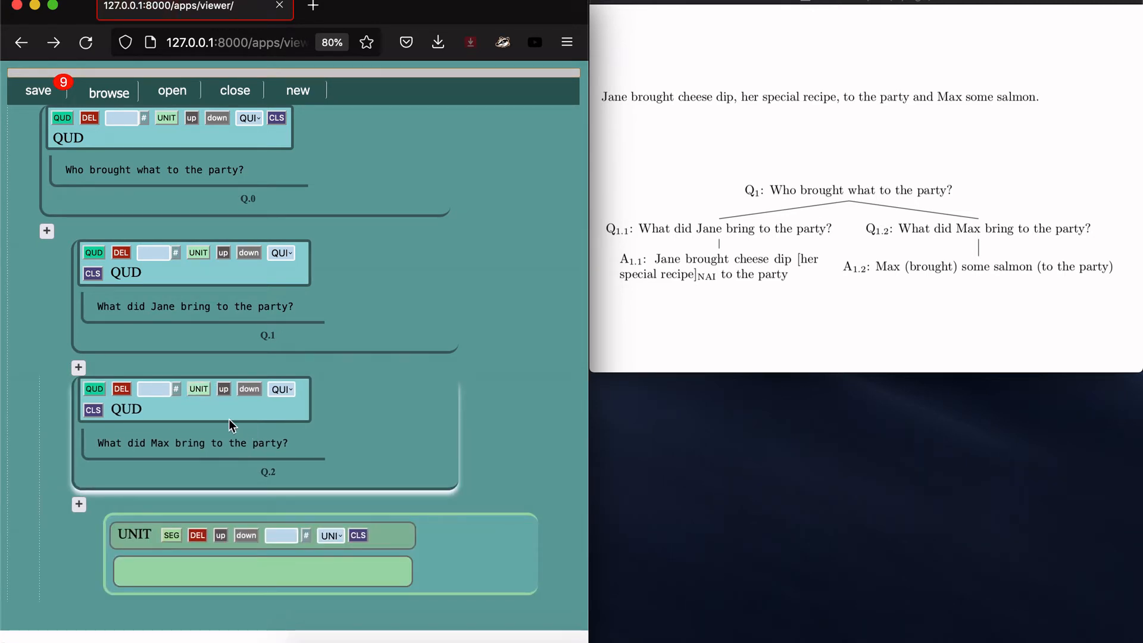
{"action": "left_click", "coordinate": [959, 266]}
{"action": "left_click_drag", "start_coordinate": [875, 266], "coordinate": [1091, 269]}
{"action": "key", "text": "super+c"}
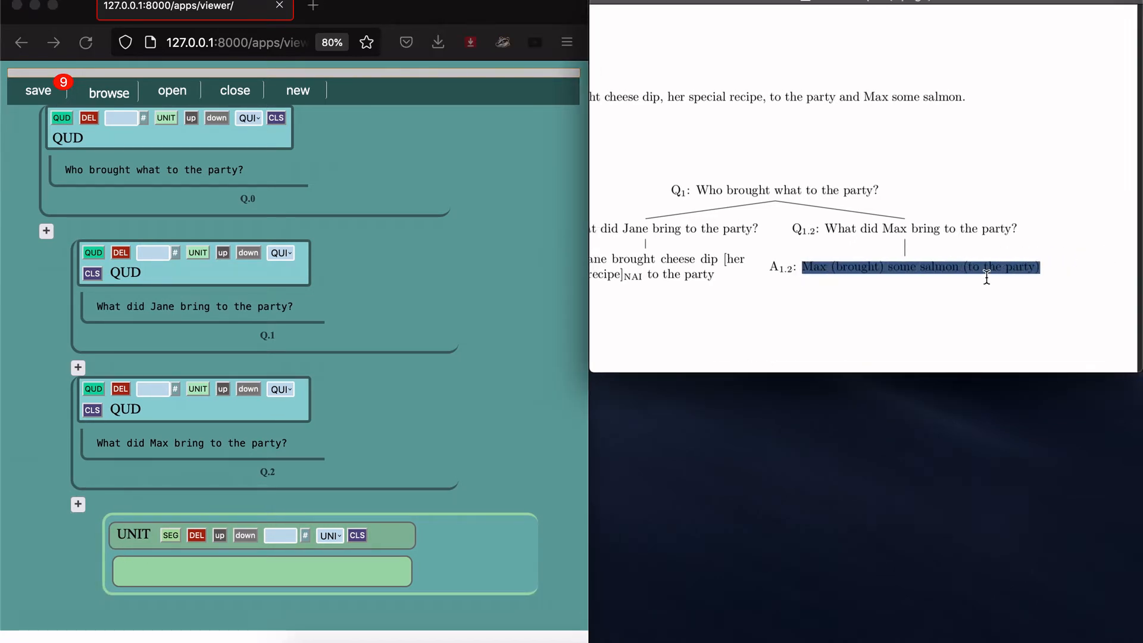
{"action": "scroll", "coordinate": [985, 277], "scroll_direction": "left", "scroll_amount": 3}
{"action": "left_click", "coordinate": [237, 573]}
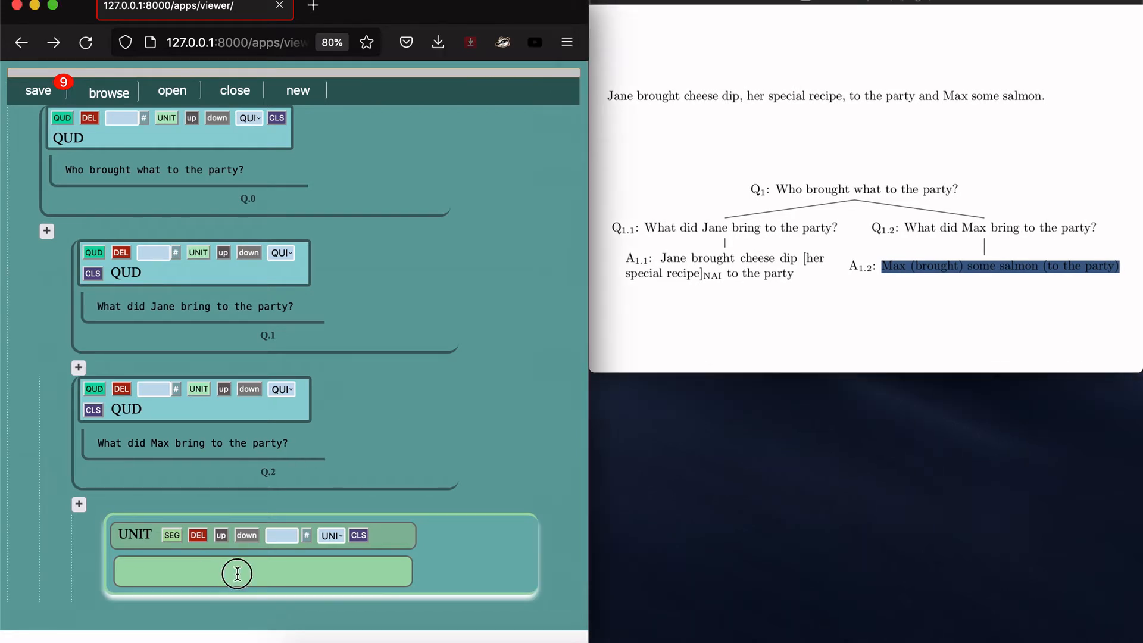
{"action": "key", "text": "super+v"}
{"action": "key", "text": "Return"}
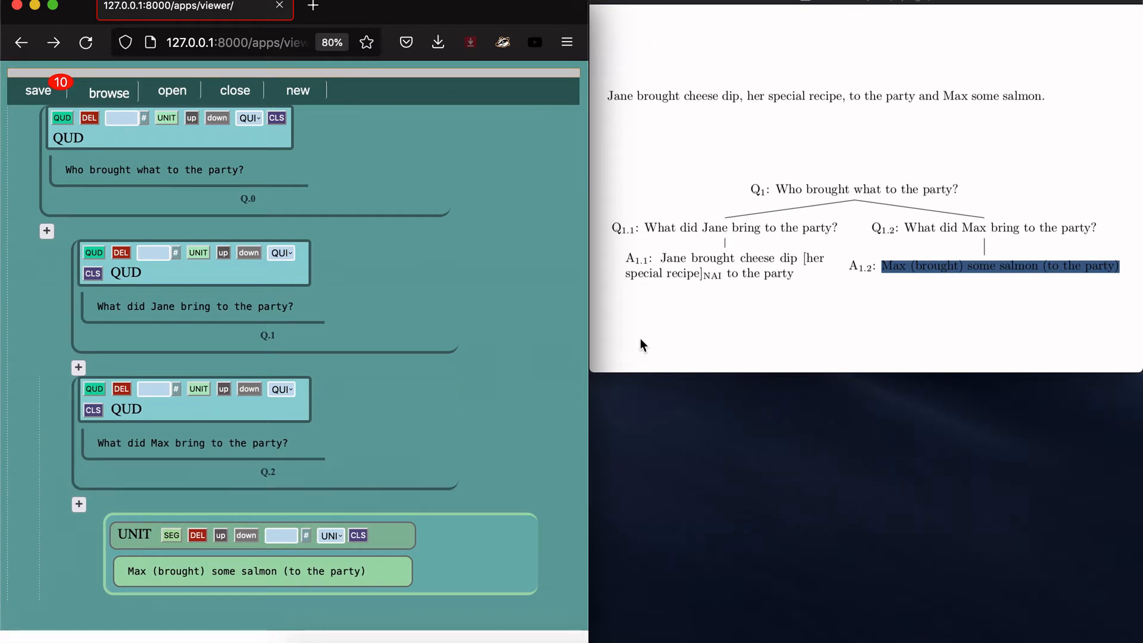
Step: Select 'Max', then '(brought) some salmon (to the party)', in PDF answer A1.2
{"action": "left_click", "coordinate": [768, 316]}
{"action": "left_click", "coordinate": [767, 313]}
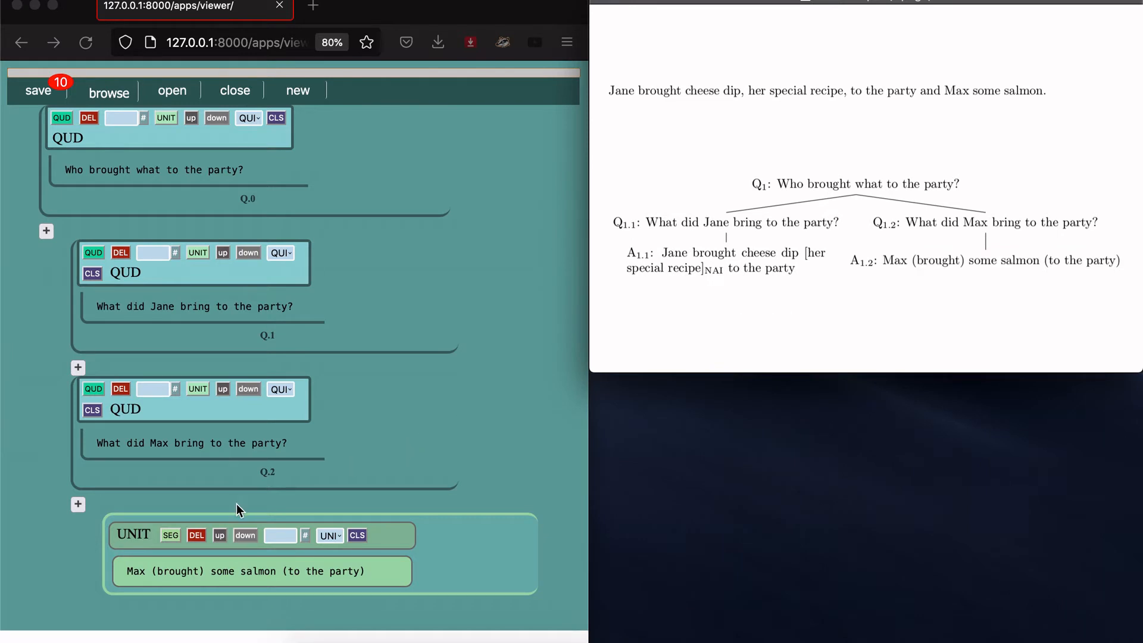
{"action": "double_click", "coordinate": [890, 263]}
{"action": "left_click", "coordinate": [910, 262]}
{"action": "left_click_drag", "start_coordinate": [910, 262], "coordinate": [1118, 263]}
{"action": "scroll", "coordinate": [992, 266], "scroll_direction": "left", "scroll_amount": 3}
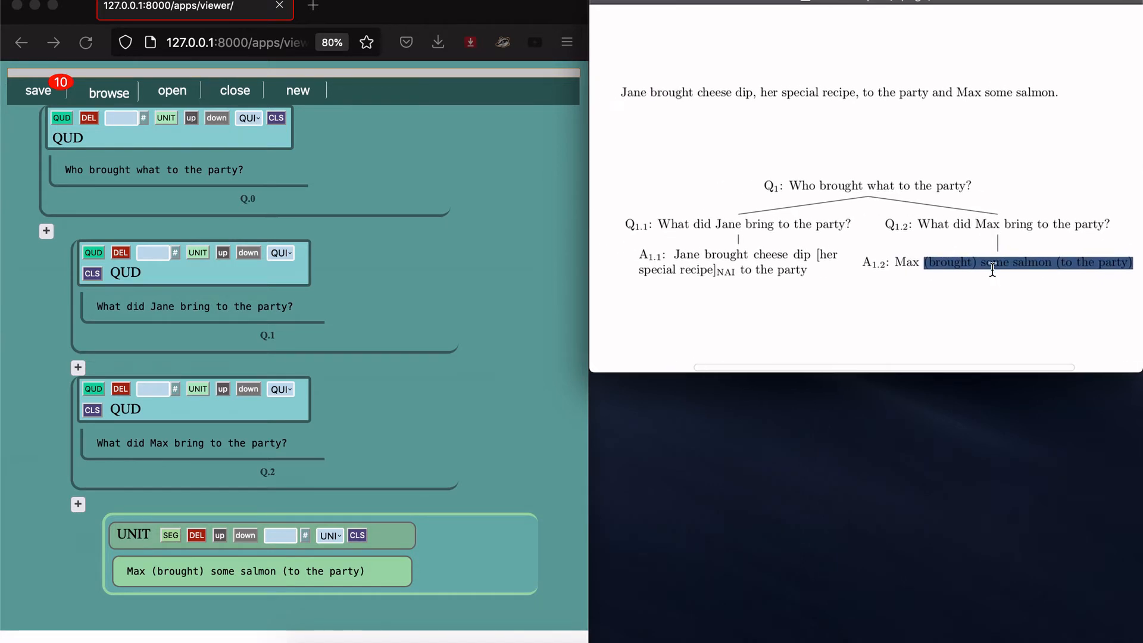
{"action": "left_click", "coordinate": [972, 309]}
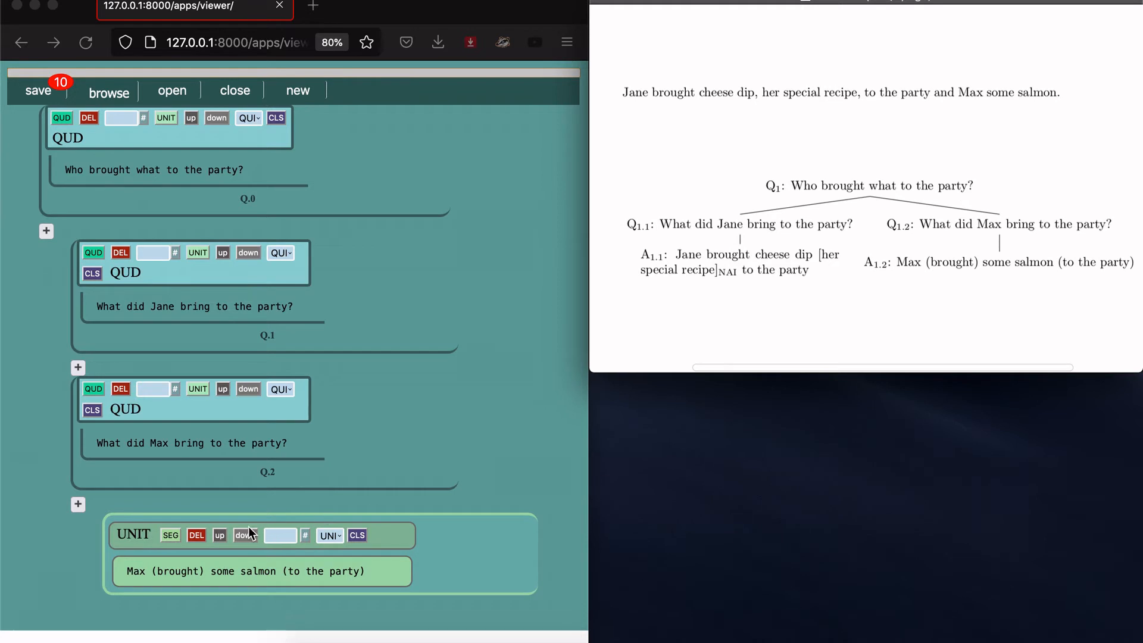
{"action": "left_click", "coordinate": [170, 538]}
Step: Add a segment holding 'Max' to Max's answer unit and tag it AT
{"action": "left_click", "coordinate": [172, 536]}
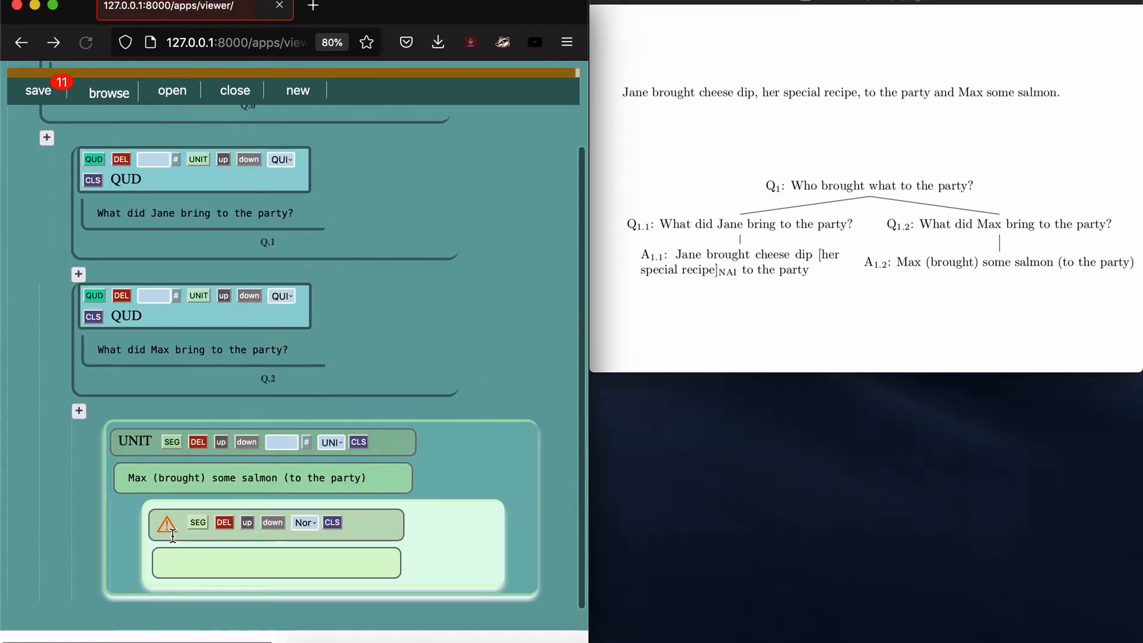
{"action": "left_click", "coordinate": [211, 558]}
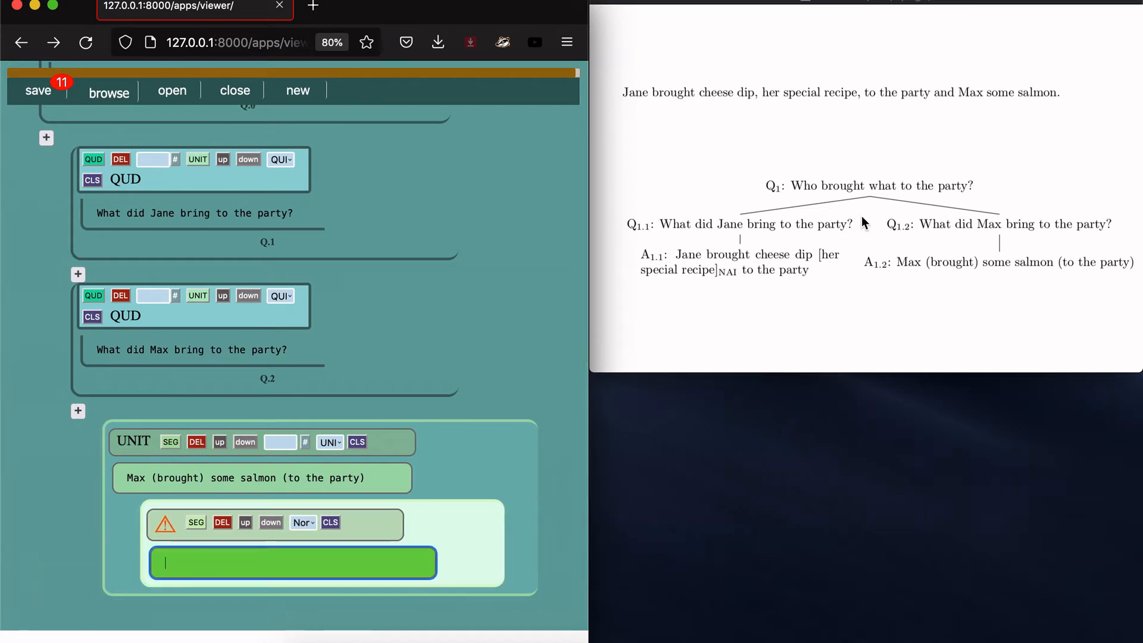
{"action": "double_click", "coordinate": [909, 262]}
{"action": "left_click", "coordinate": [251, 557]}
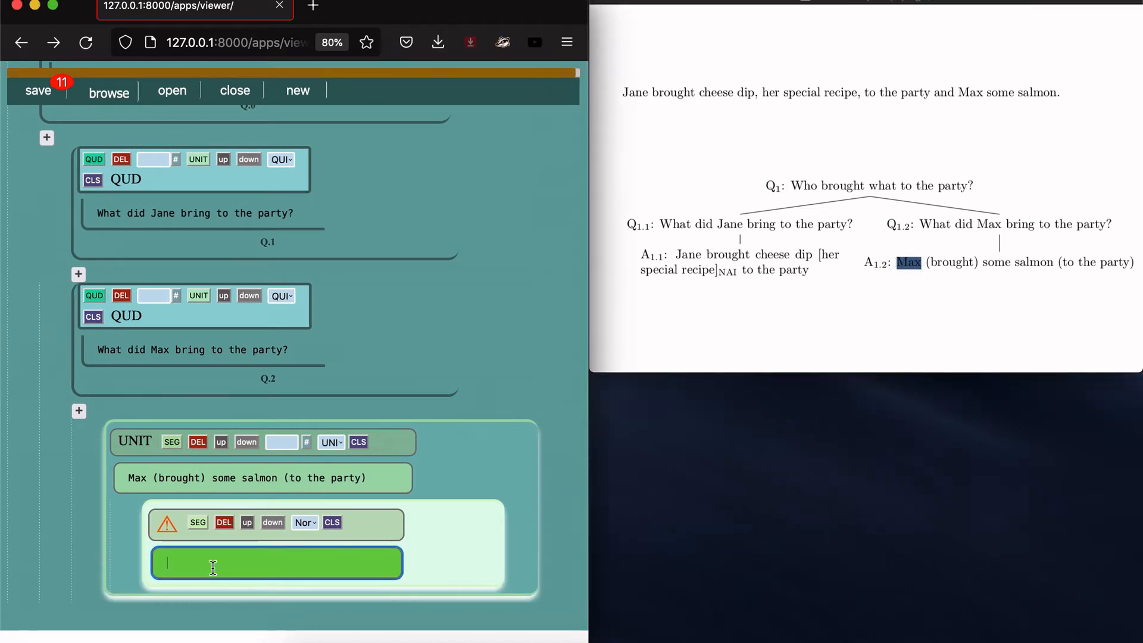
{"action": "key", "text": "Return"}
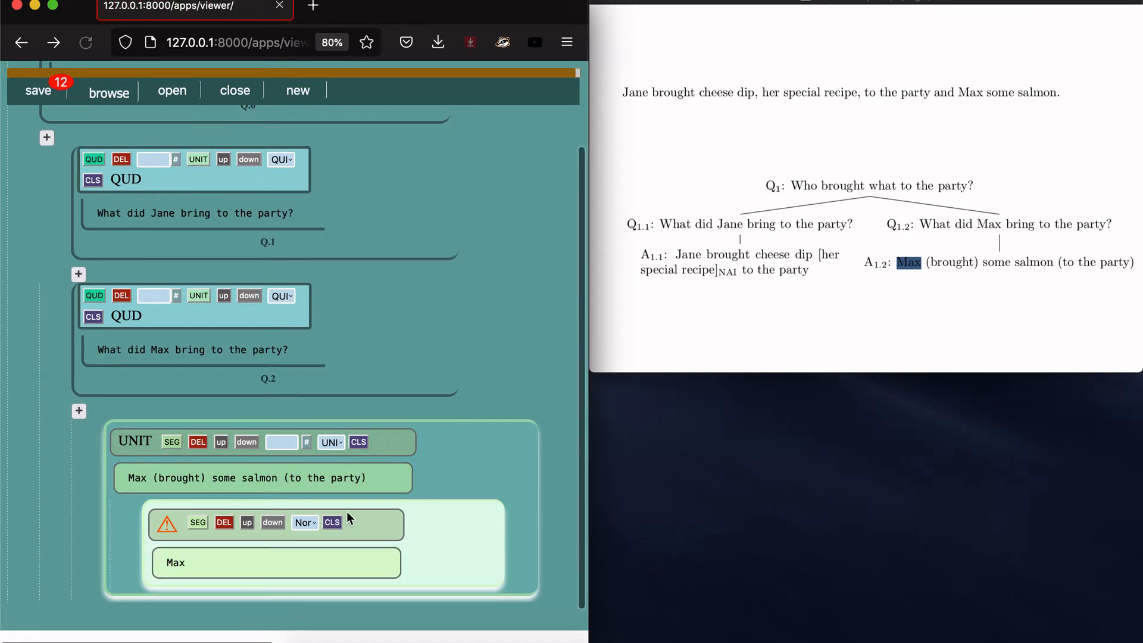
{"action": "left_click", "coordinate": [304, 522]}
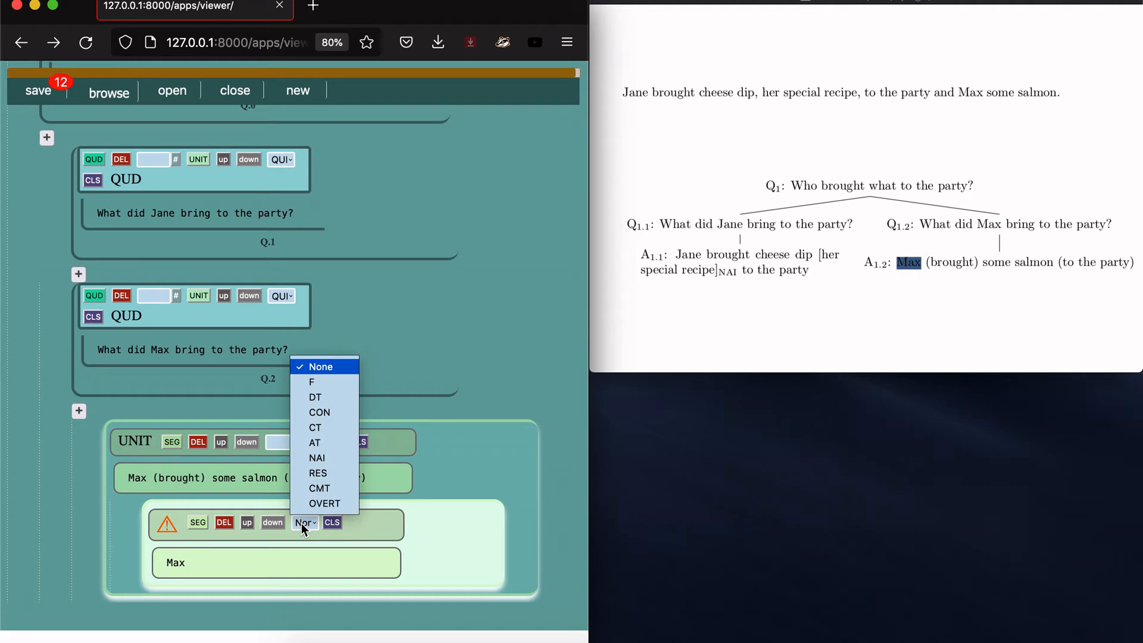
{"action": "left_click", "coordinate": [315, 443]}
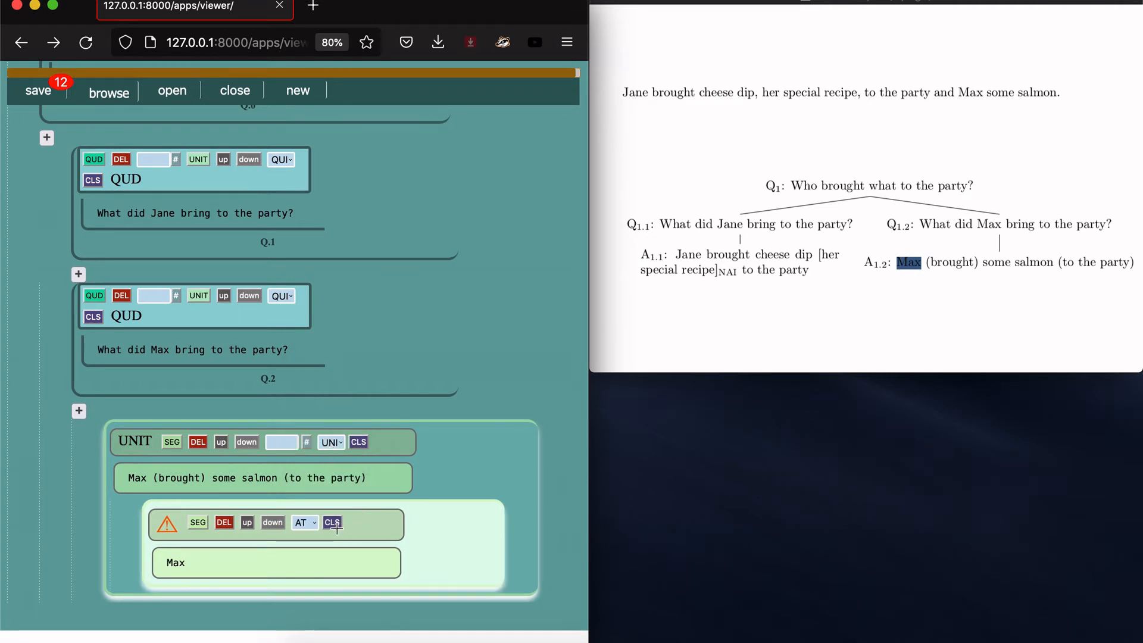
{"action": "left_click", "coordinate": [331, 522]}
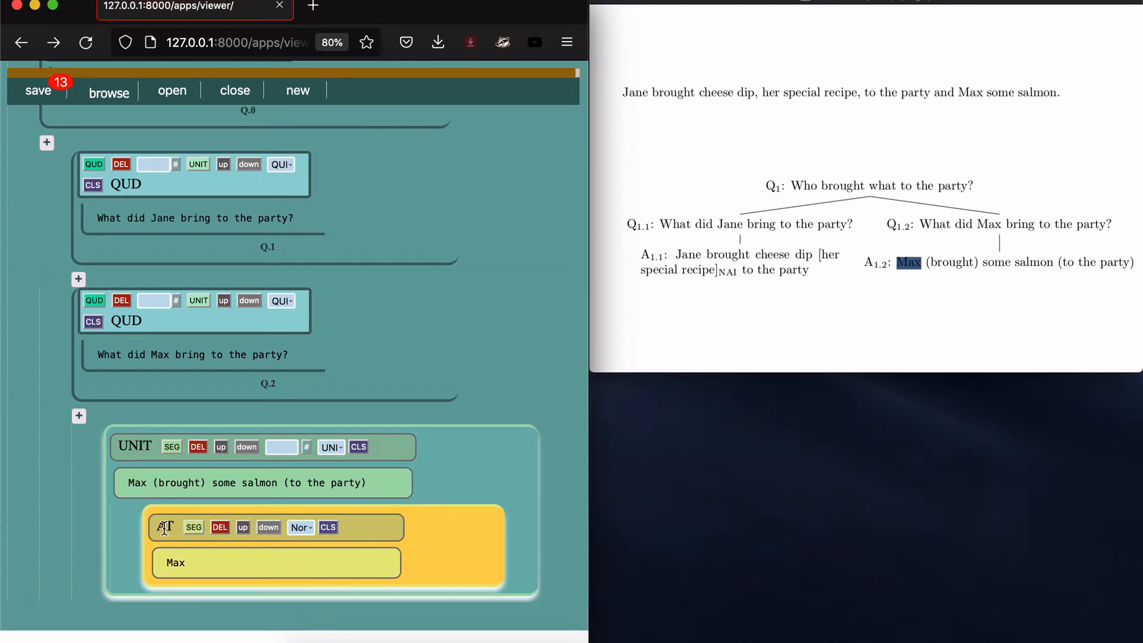
{"action": "left_click", "coordinate": [957, 257]}
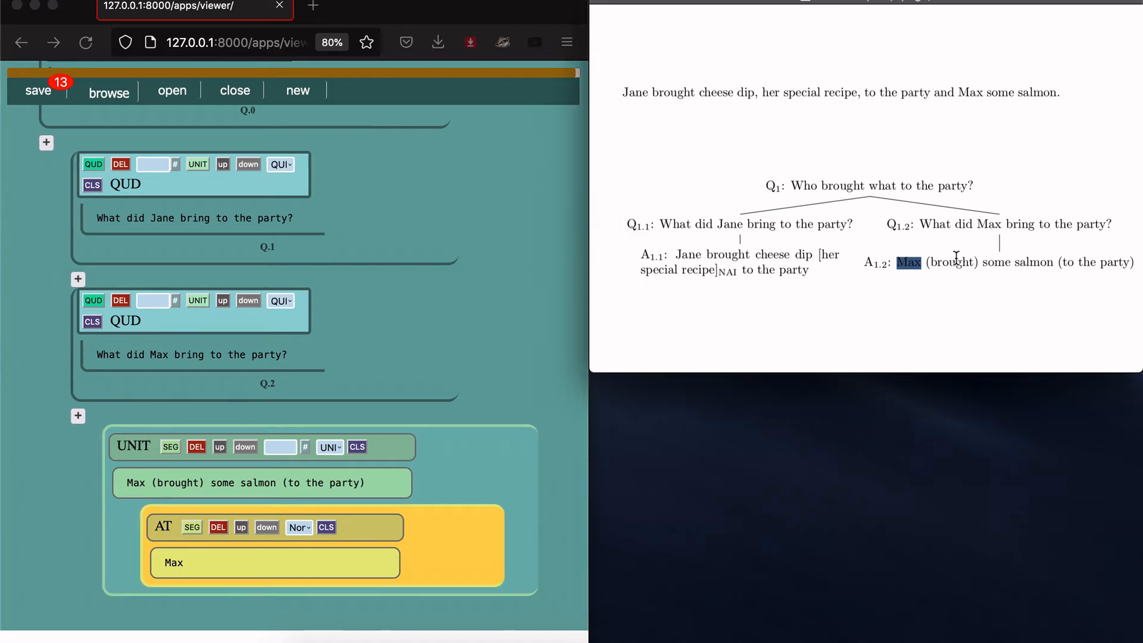
Step: Remove the empty segment mistakenly nested inside the AT segment
{"action": "left_click_drag", "start_coordinate": [927, 260], "coordinate": [1038, 266]}
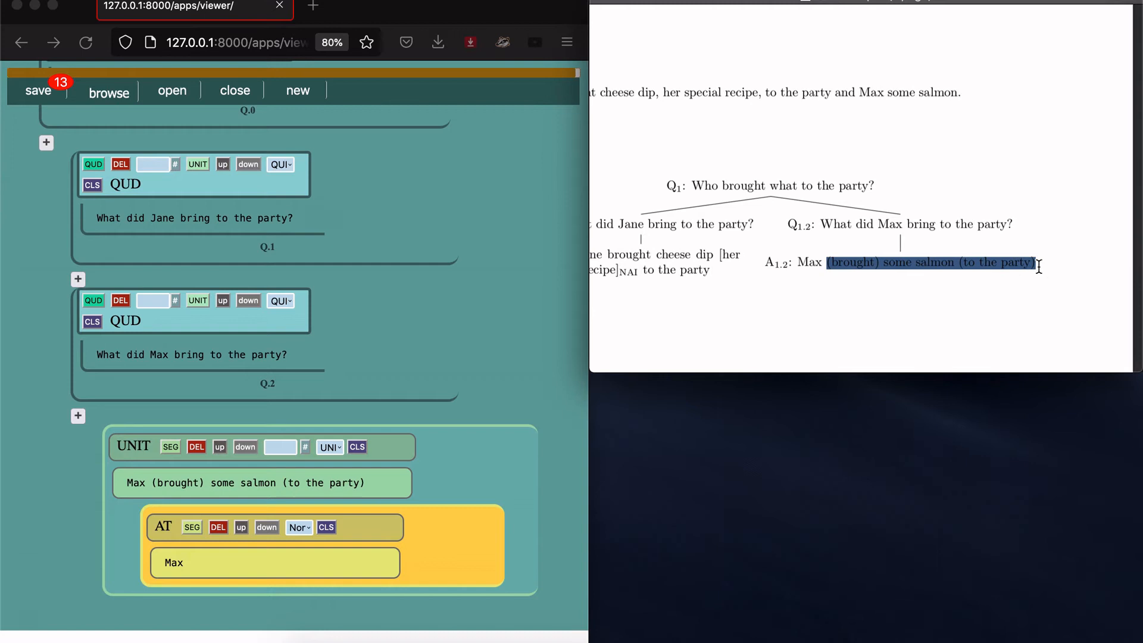
{"action": "left_click", "coordinate": [971, 303]}
{"action": "scroll", "coordinate": [972, 302], "scroll_direction": "left", "scroll_amount": 3}
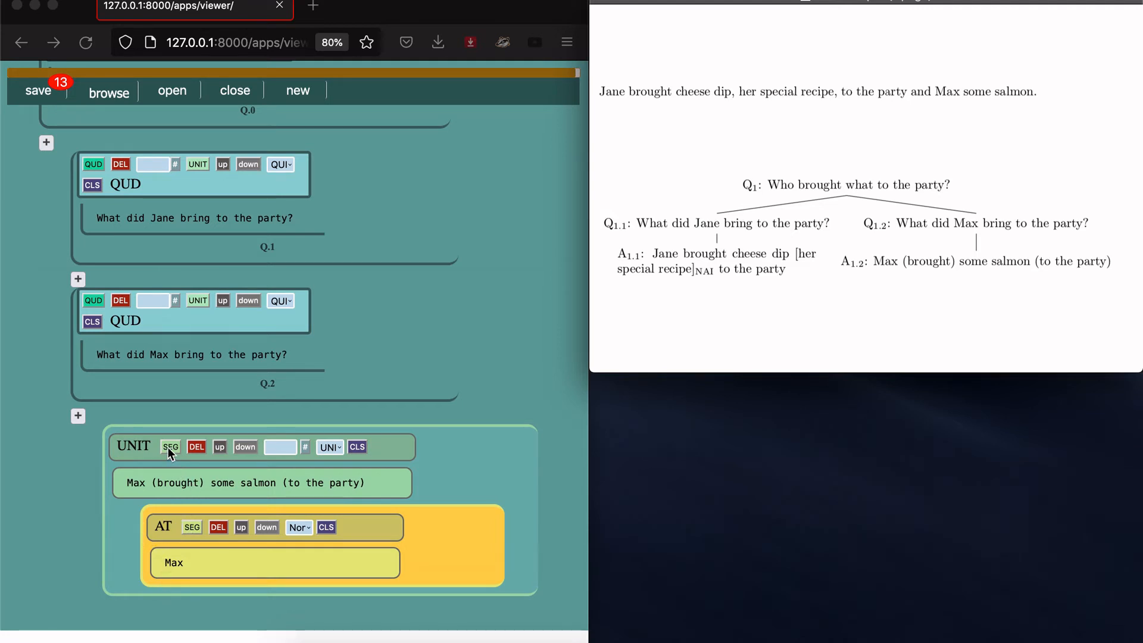
{"action": "left_click", "coordinate": [192, 529]}
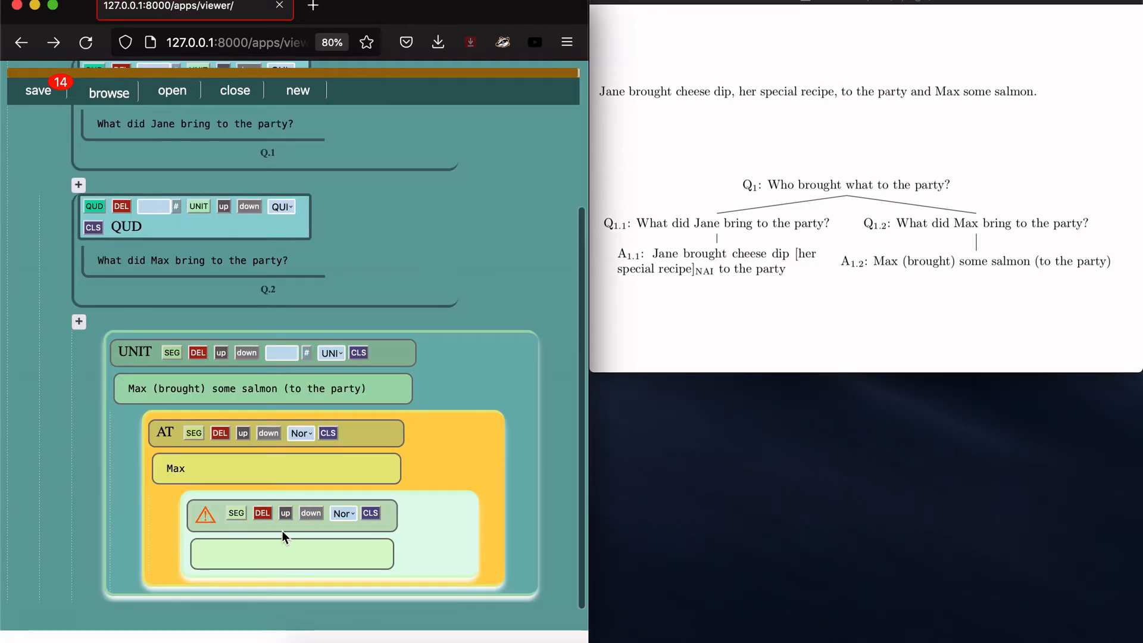
{"action": "left_click", "coordinate": [263, 513]}
{"action": "left_click", "coordinate": [394, 167]}
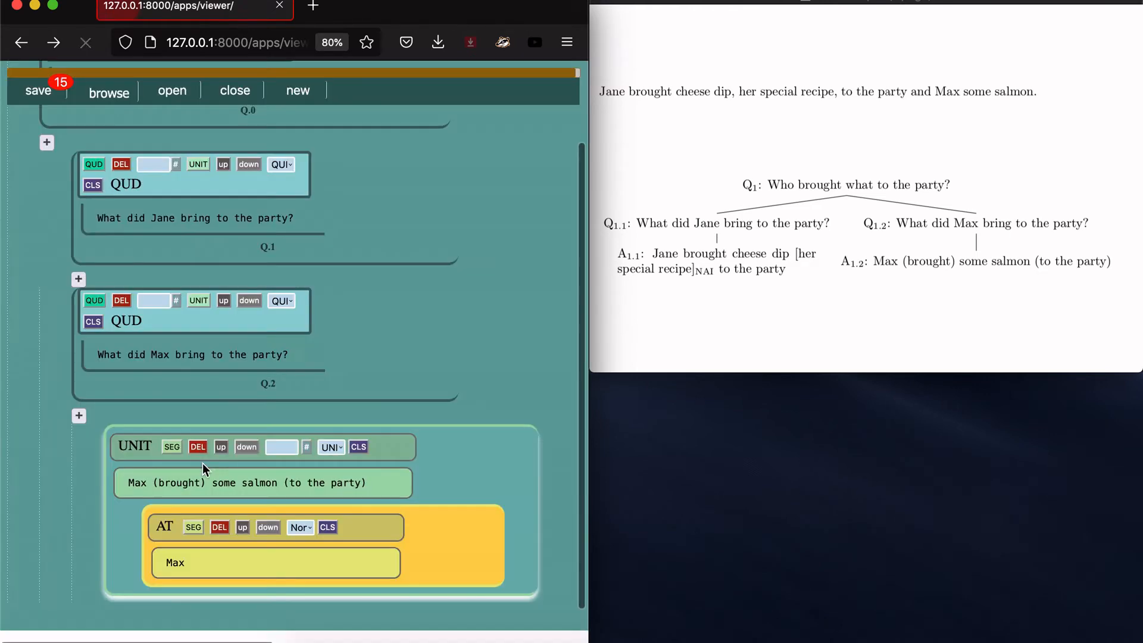
Step: Add a segment '(brought) some salmon (to the party)' to Max's unit and tag it F
{"action": "left_click", "coordinate": [172, 447]}
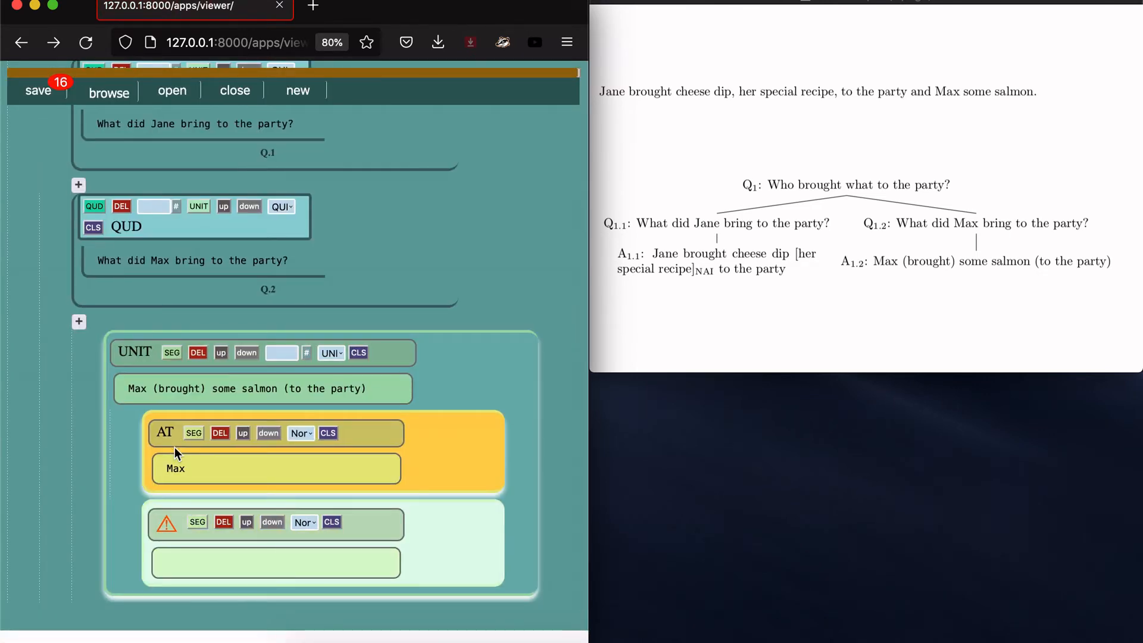
{"action": "left_click", "coordinate": [211, 575]}
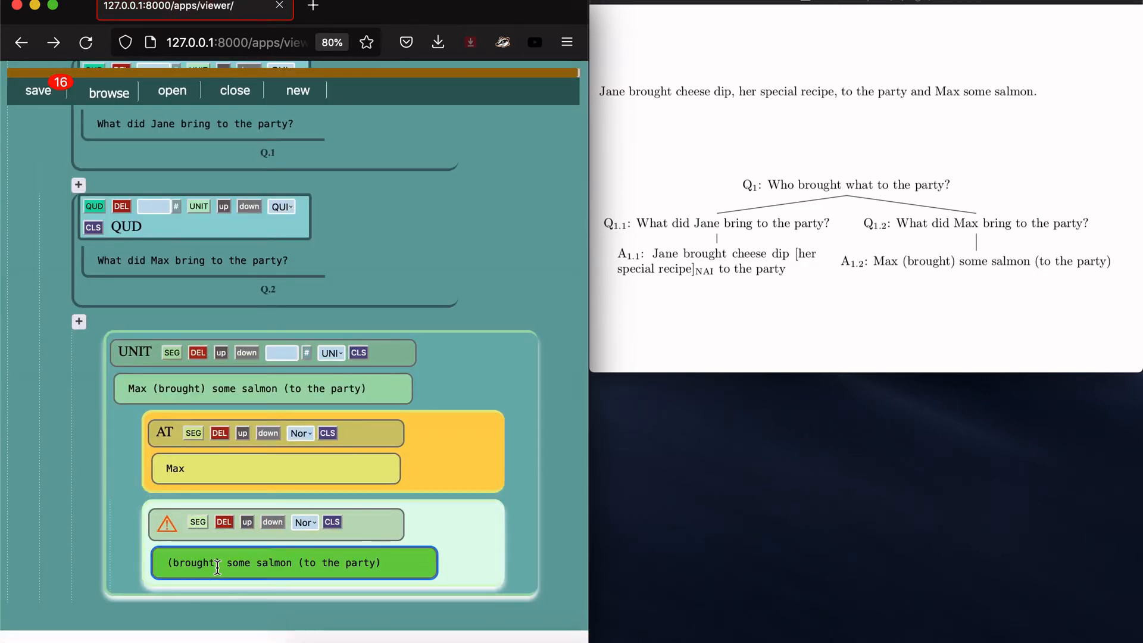
{"action": "left_click", "coordinate": [305, 522]}
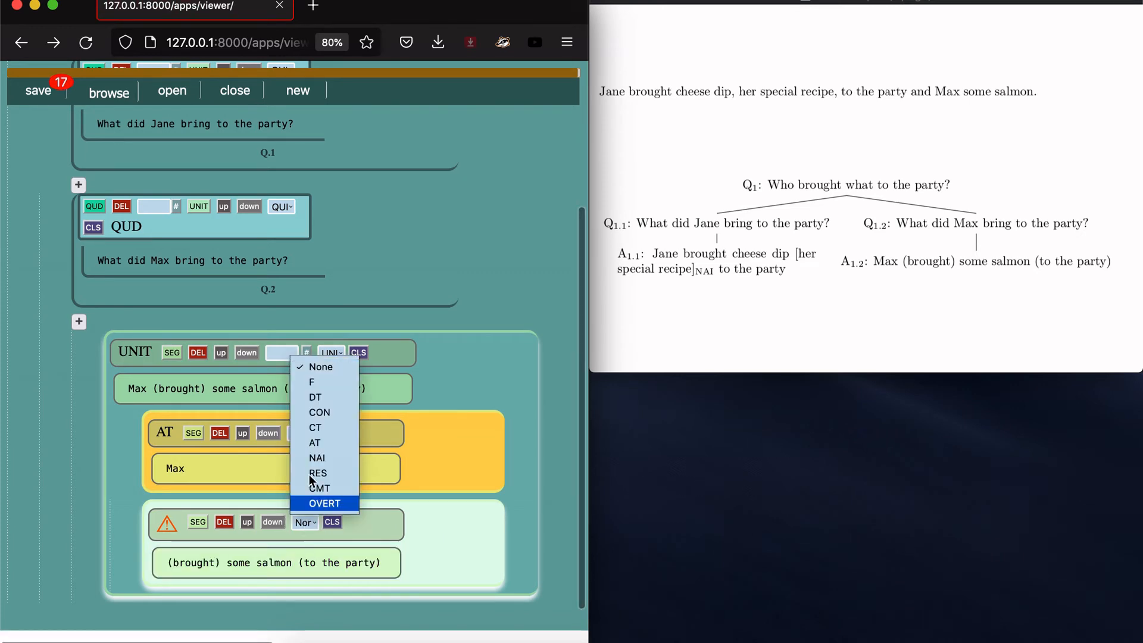
{"action": "left_click", "coordinate": [327, 382]}
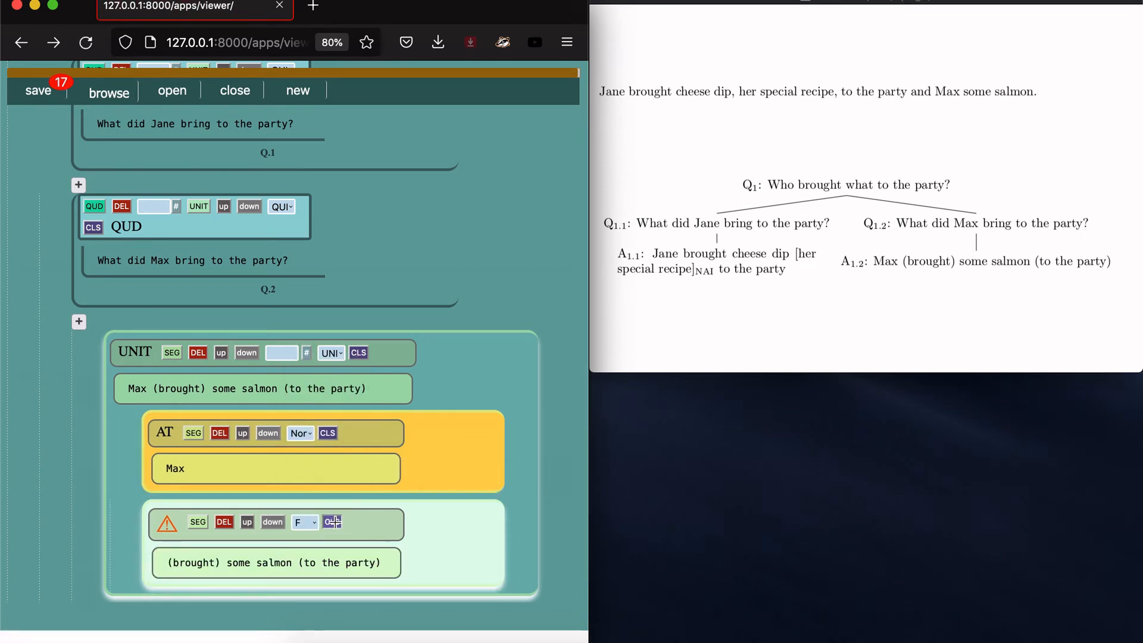
{"action": "left_click", "coordinate": [333, 521]}
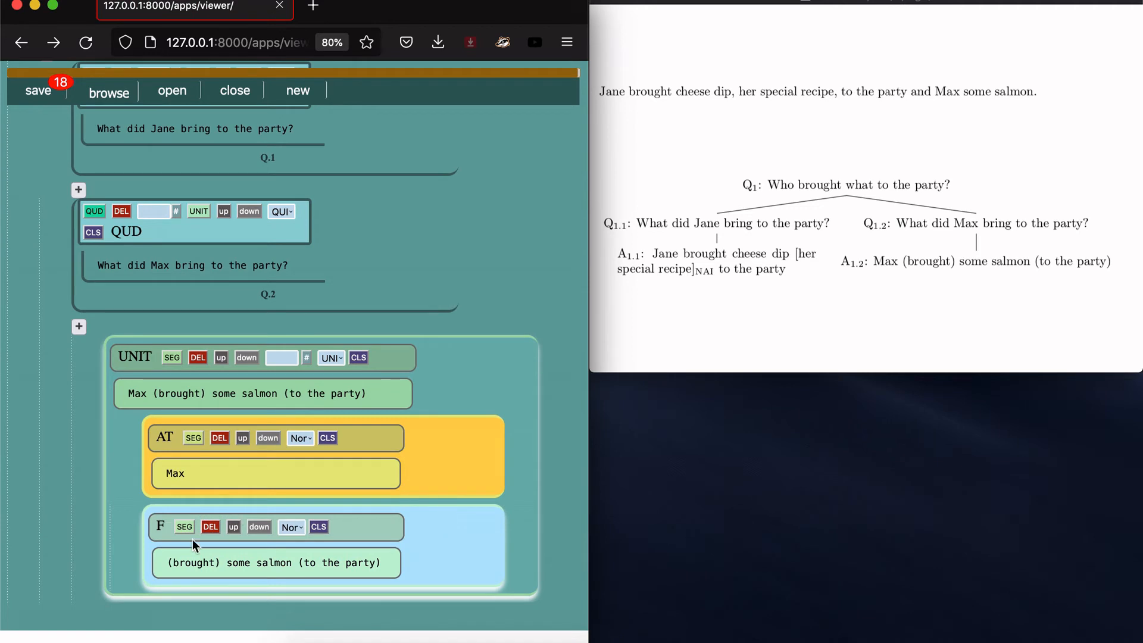
{"action": "scroll", "coordinate": [181, 544], "scroll_direction": "up", "scroll_amount": 1}
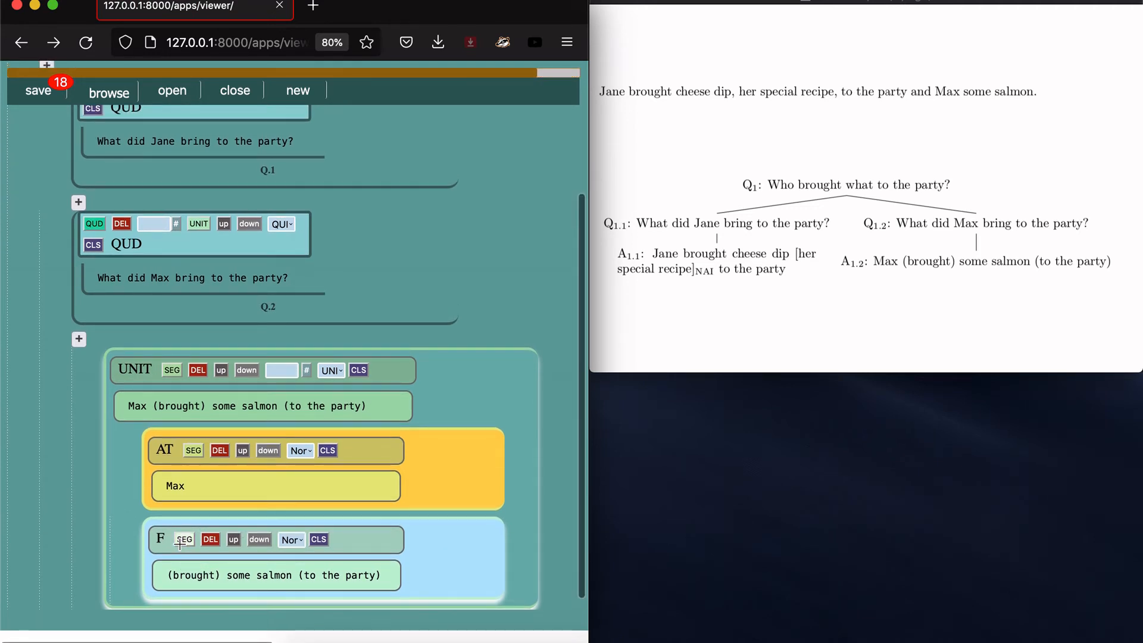
Step: Empty the whole-sentence text of Max's answer unit
{"action": "left_click", "coordinate": [125, 404]}
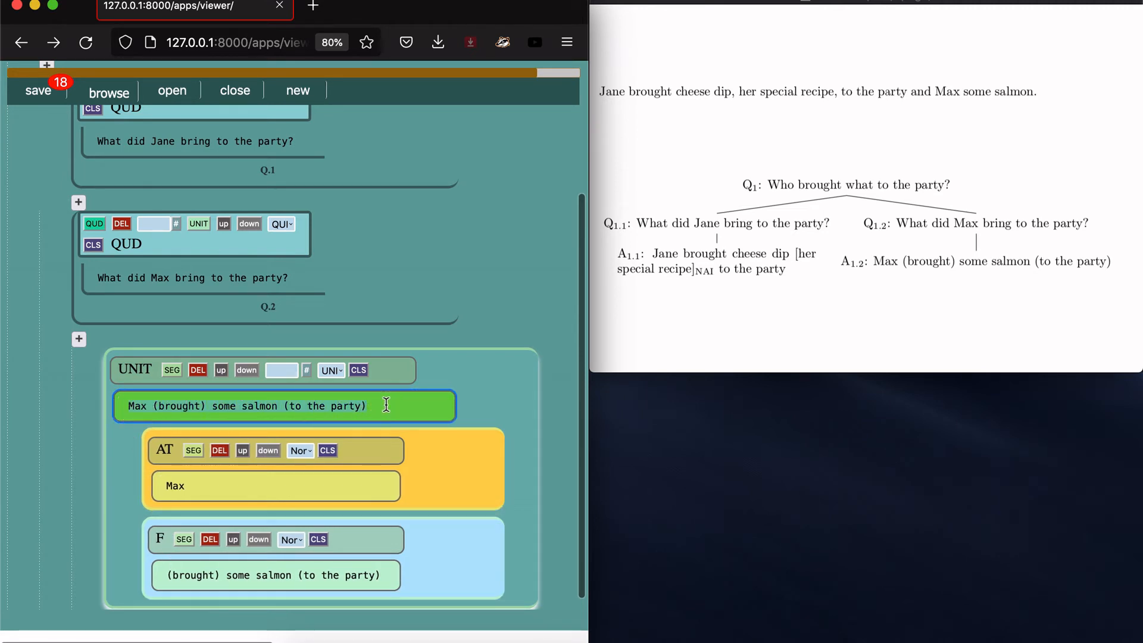
{"action": "key", "text": "super+a"}
{"action": "key", "text": "BackSpace"}
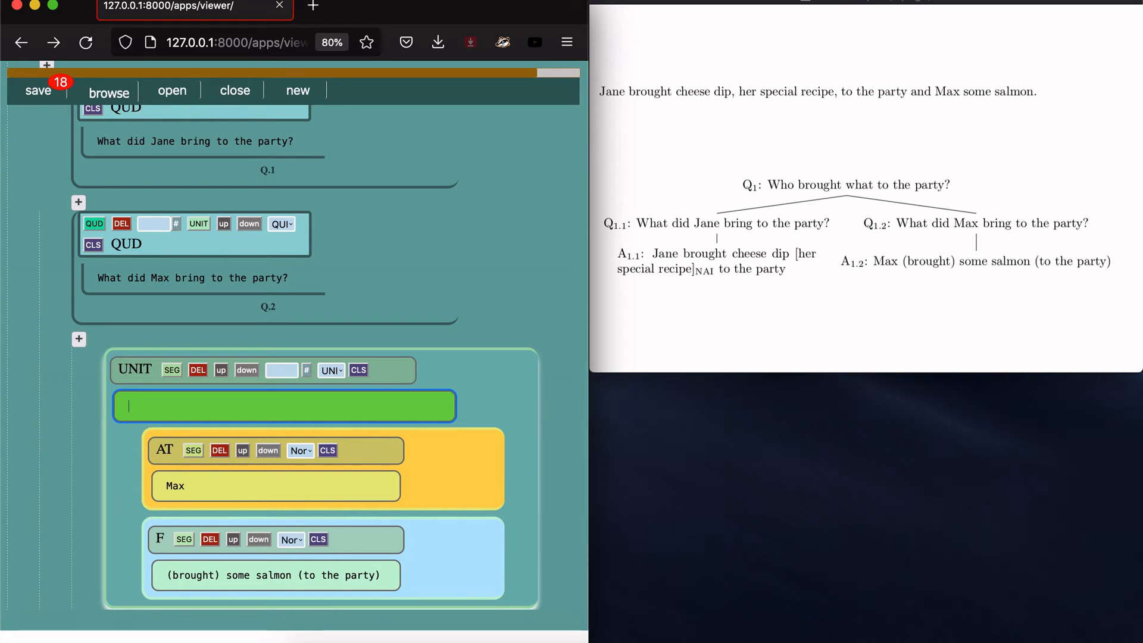
{"action": "left_click", "coordinate": [437, 370]}
Step: Add an answer unit under Jane's question Q.1
{"action": "scroll", "coordinate": [437, 370], "scroll_direction": "up", "scroll_amount": 3}
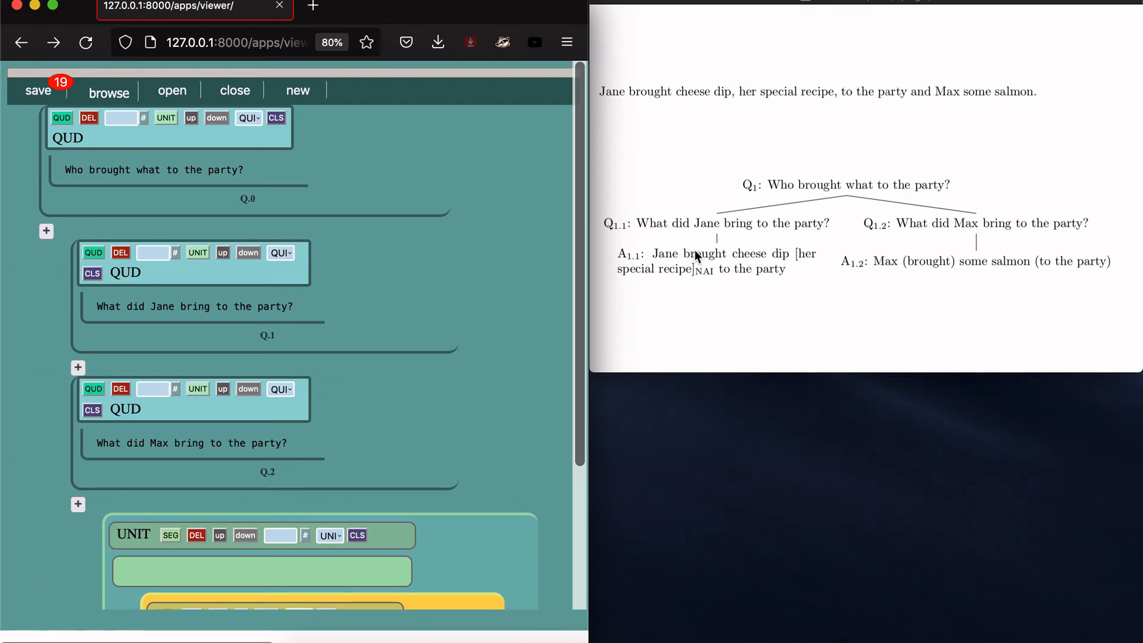
{"action": "left_click", "coordinate": [674, 244]}
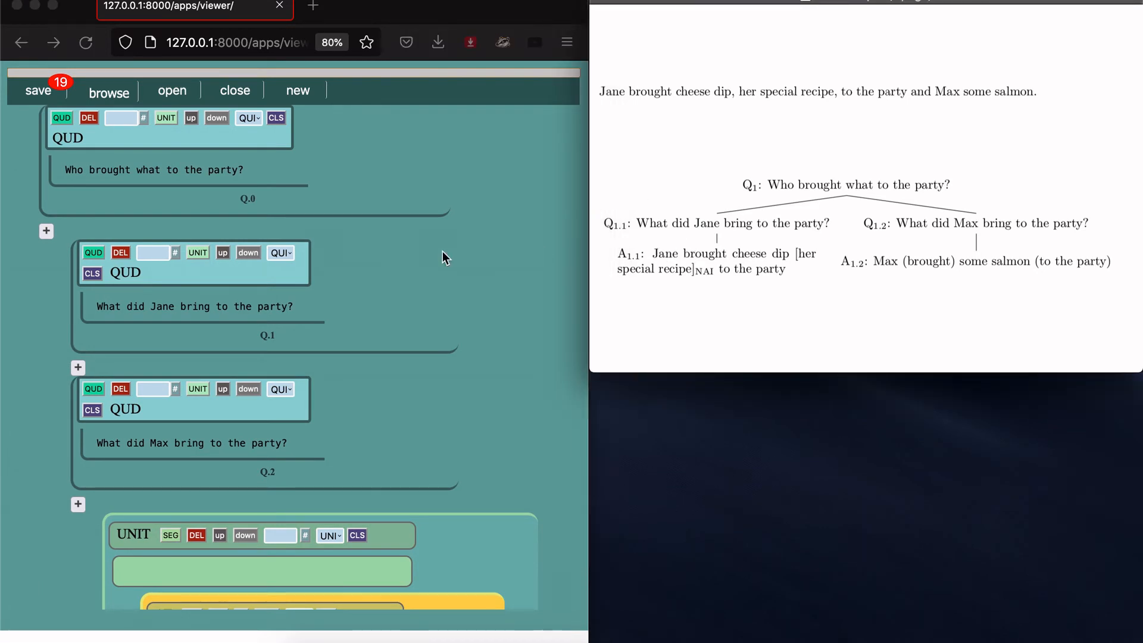
{"action": "left_click", "coordinate": [200, 251]}
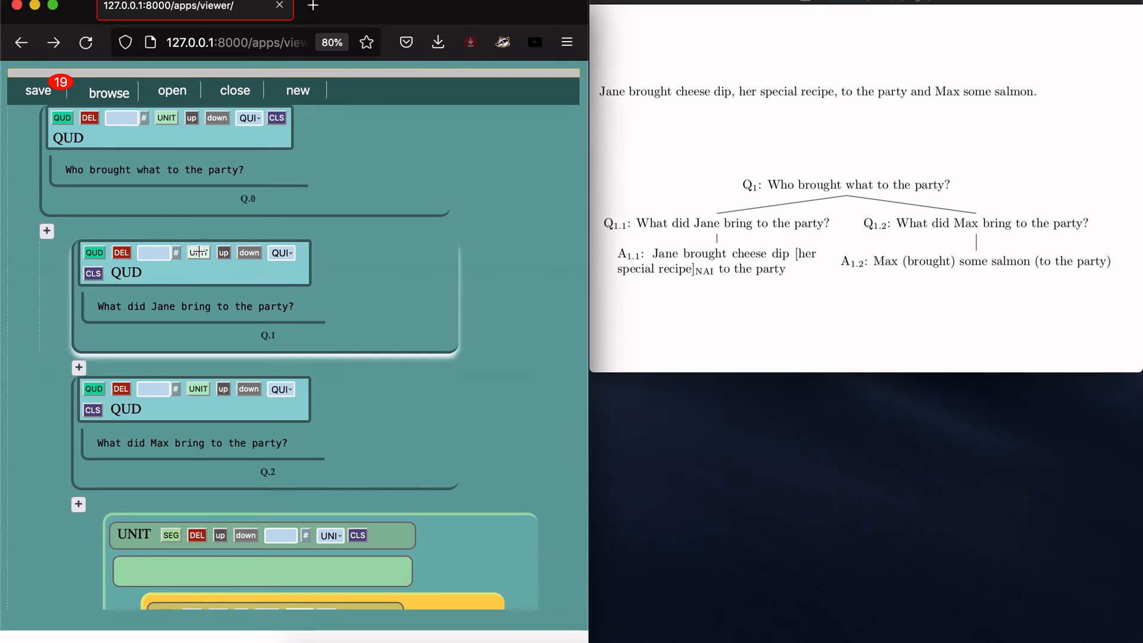
{"action": "scroll", "coordinate": [231, 201], "scroll_direction": "up", "scroll_amount": 2}
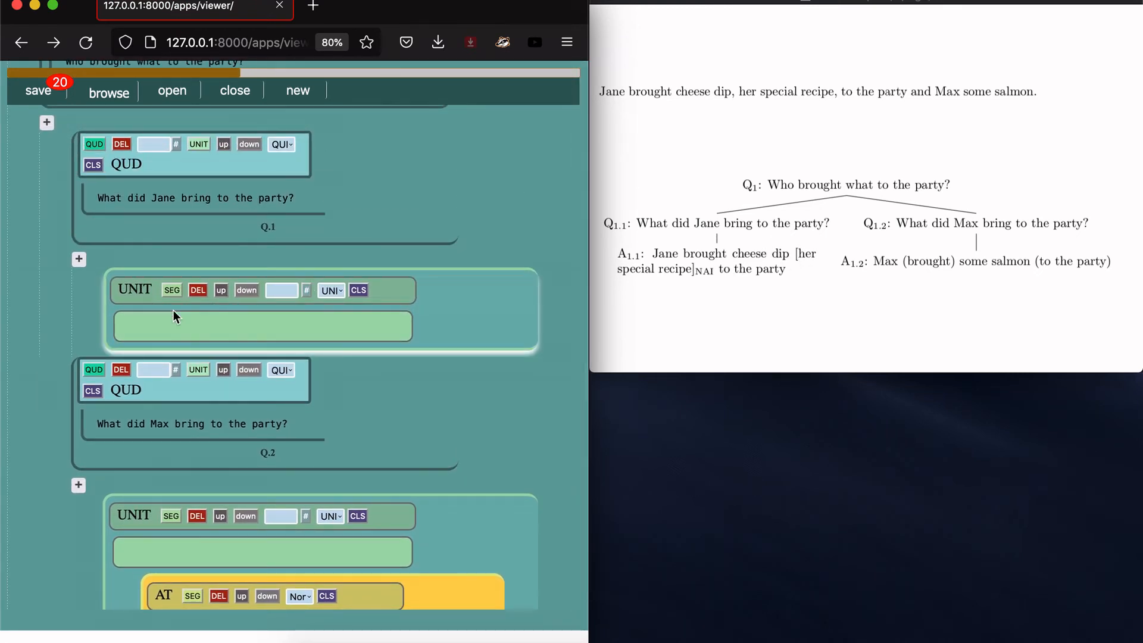
{"action": "left_click", "coordinate": [709, 167]}
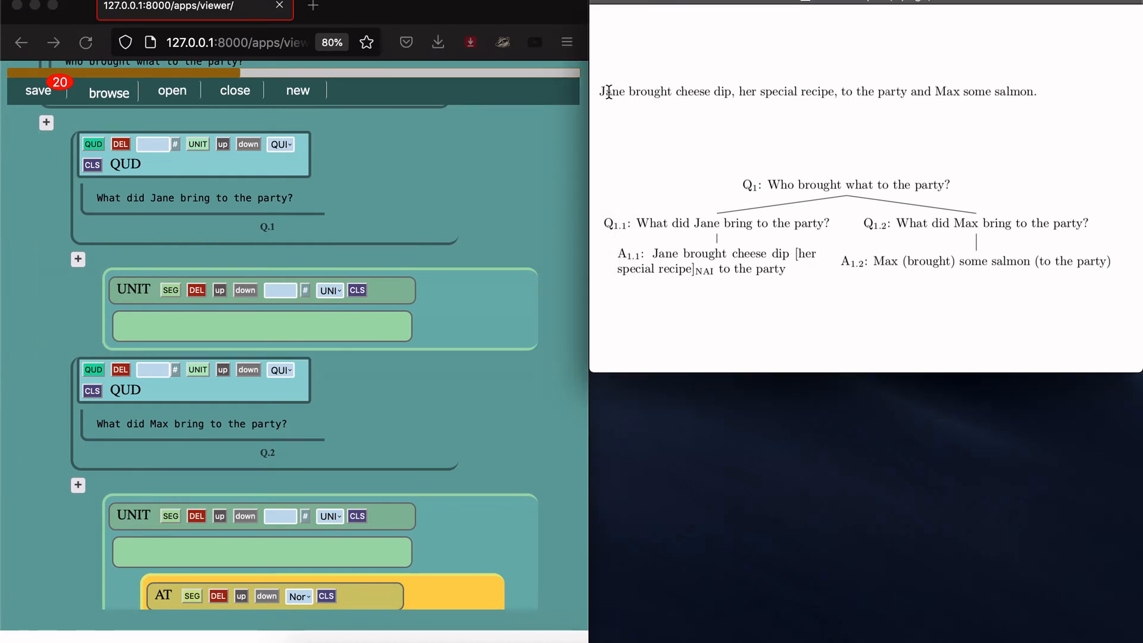
{"action": "left_click_drag", "start_coordinate": [601, 90], "coordinate": [905, 94]}
{"action": "key", "text": "super+c"}
{"action": "left_click", "coordinate": [248, 313]}
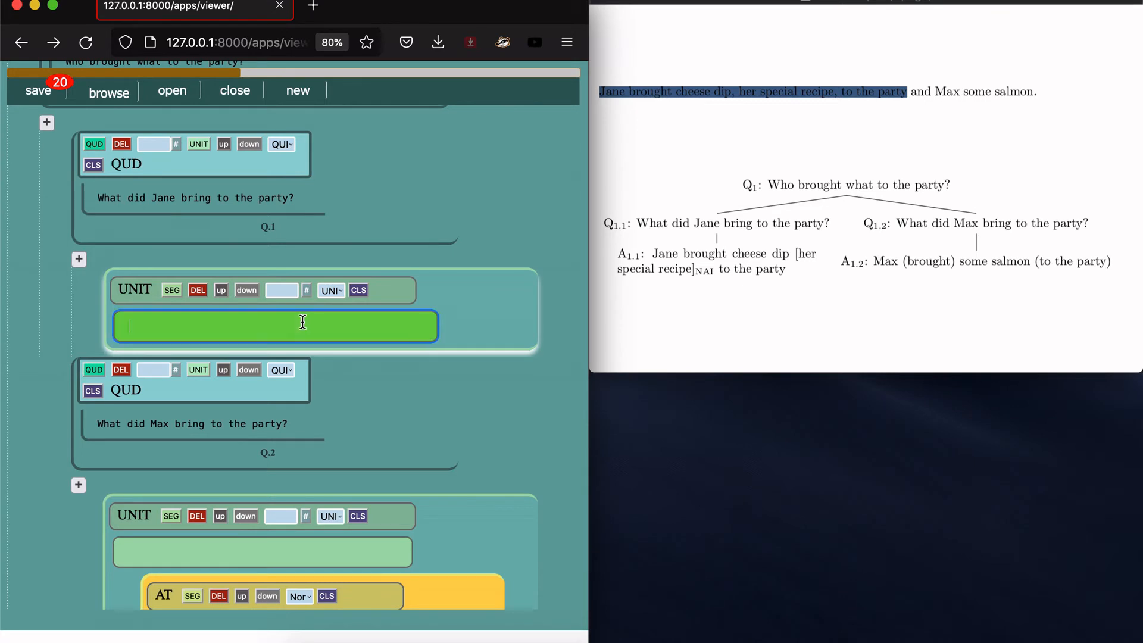
{"action": "key", "text": "super+v"}
{"action": "scroll", "coordinate": [248, 313], "scroll_direction": "down", "scroll_amount": 3}
{"action": "scroll", "coordinate": [266, 259], "scroll_direction": "up", "scroll_amount": 2}
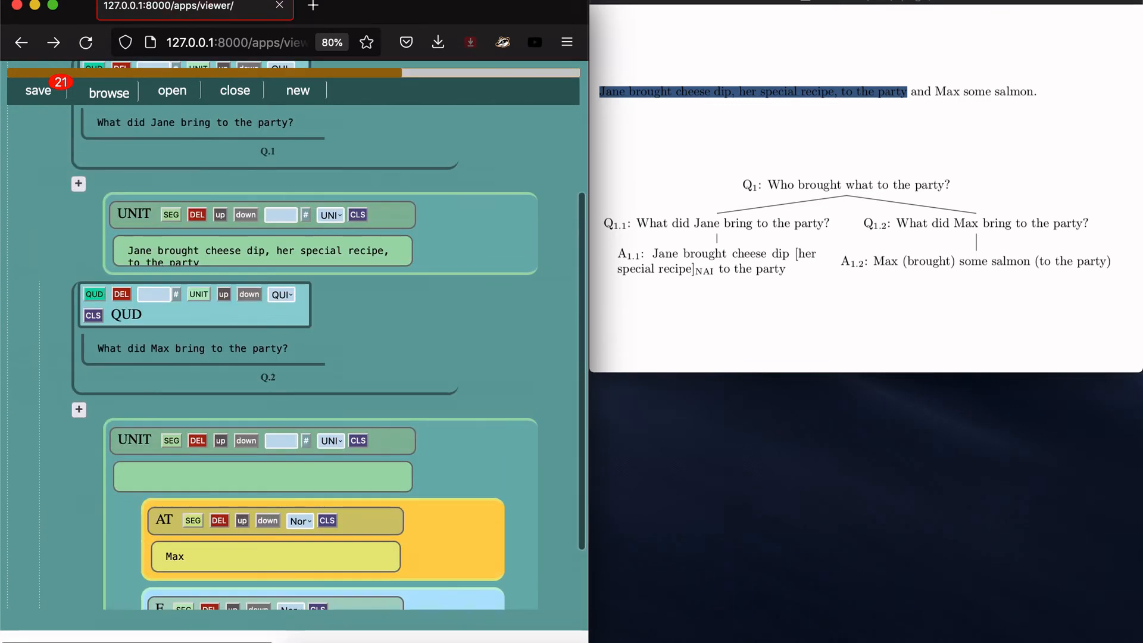
{"action": "left_click_drag", "start_coordinate": [276, 254], "coordinate": [384, 253]}
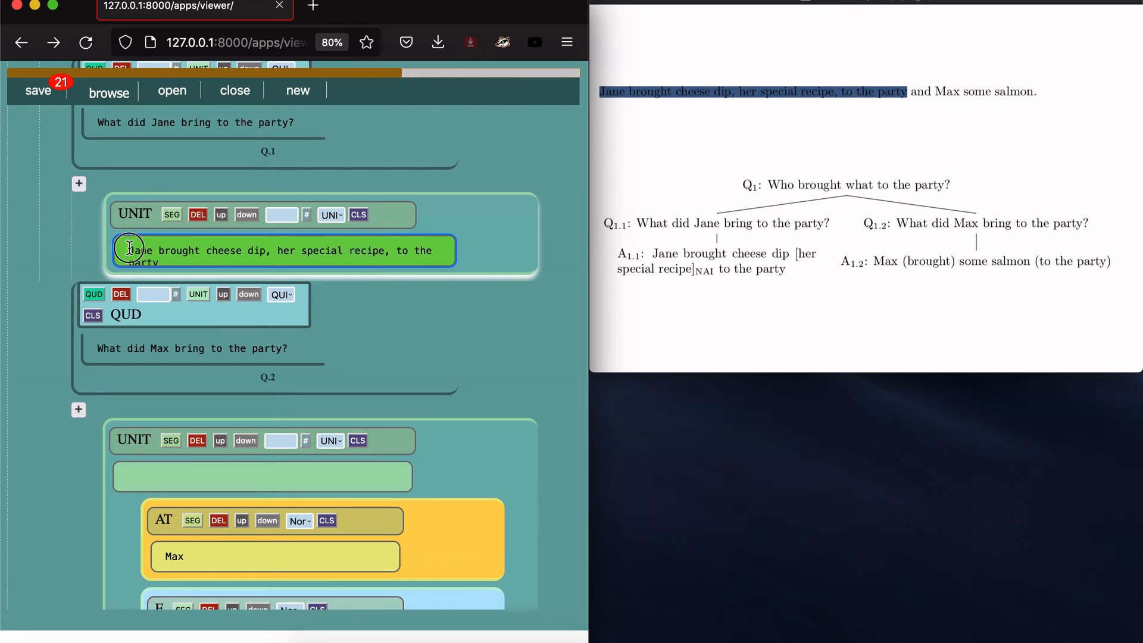
{"action": "left_click_drag", "start_coordinate": [129, 248], "coordinate": [169, 260]}
{"action": "key", "text": "BackSpace"}
{"action": "key", "text": "Return"}
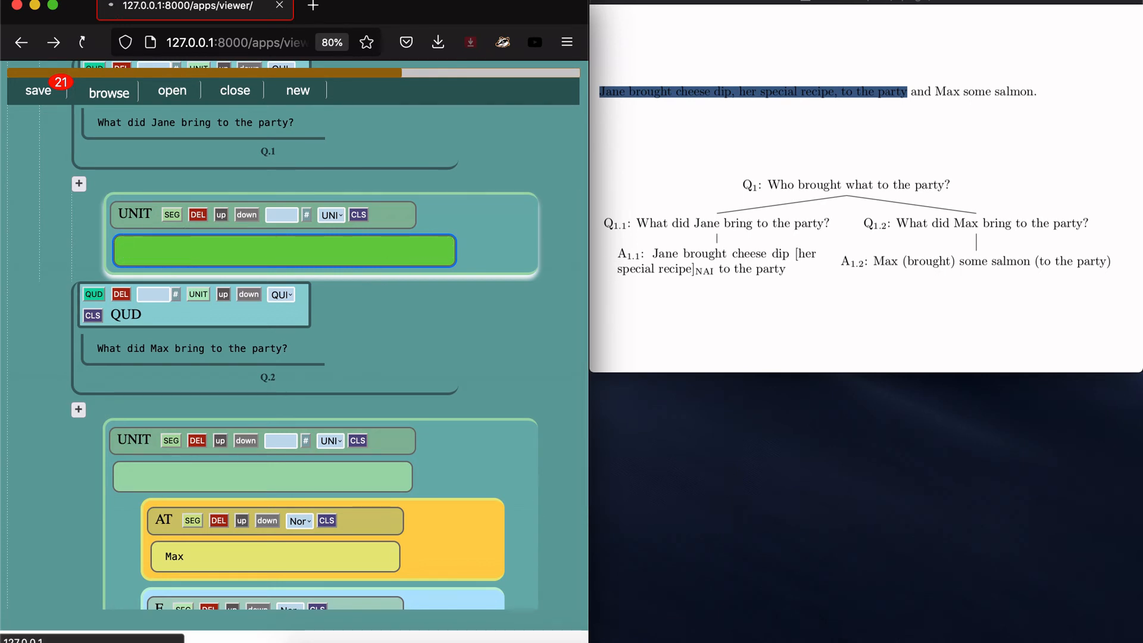
Step: Add a segment 'Jane', copied from answer A1.1, to Jane's unit and label it AT
{"action": "left_click", "coordinate": [166, 134]}
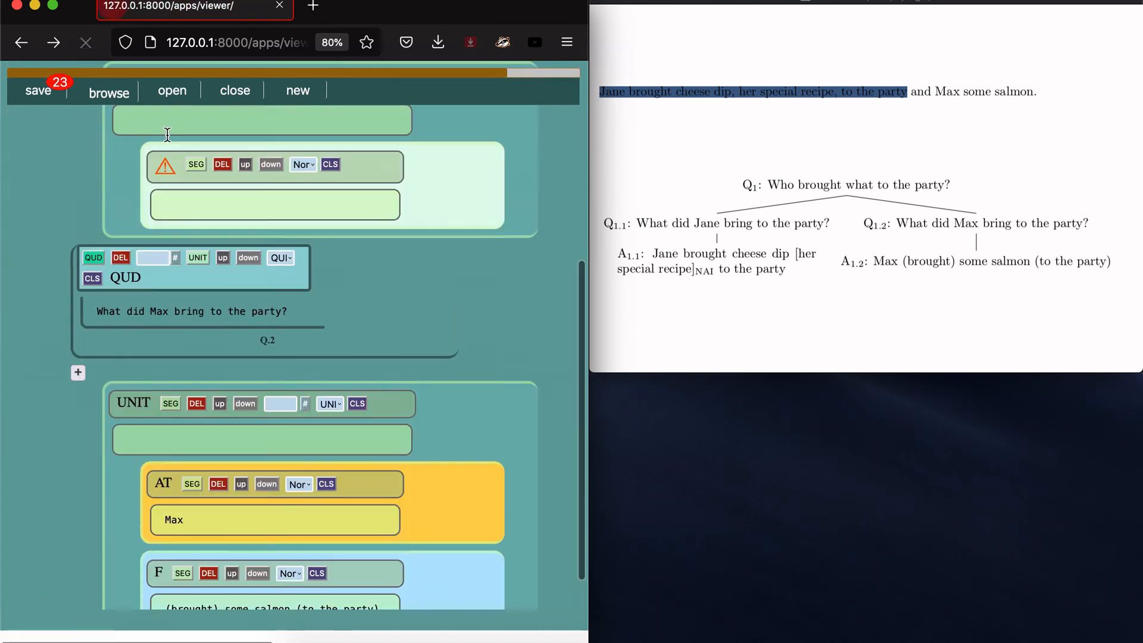
{"action": "left_click", "coordinate": [673, 252]}
{"action": "double_click", "coordinate": [673, 252]}
{"action": "key", "text": "super+c"}
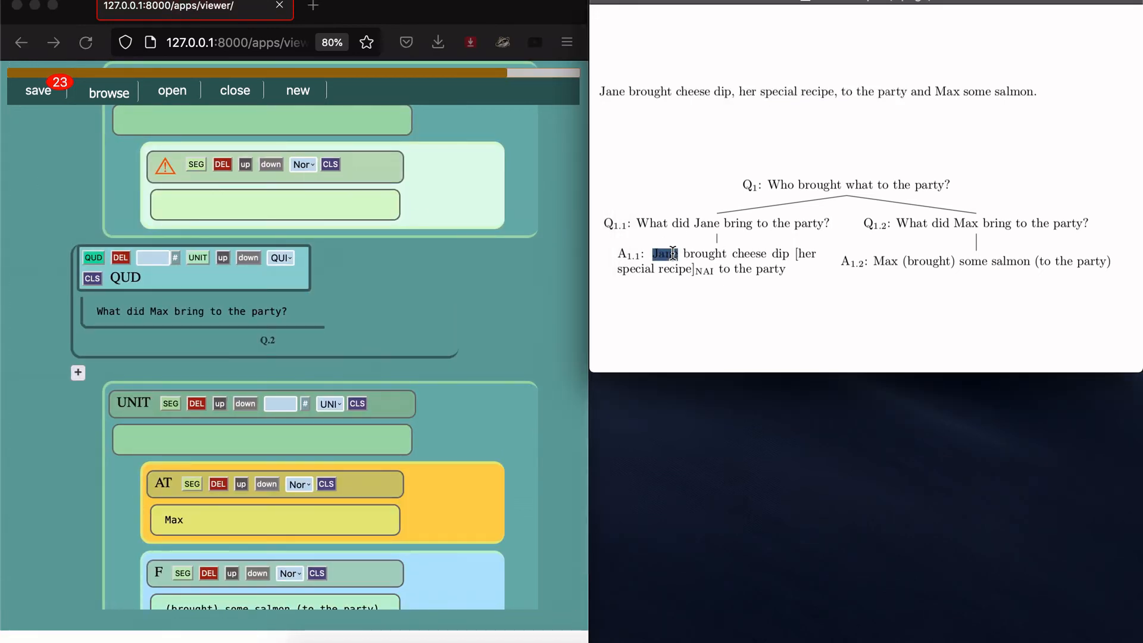
{"action": "left_click", "coordinate": [333, 183]}
{"action": "left_click", "coordinate": [326, 194]}
{"action": "key", "text": "super+v"}
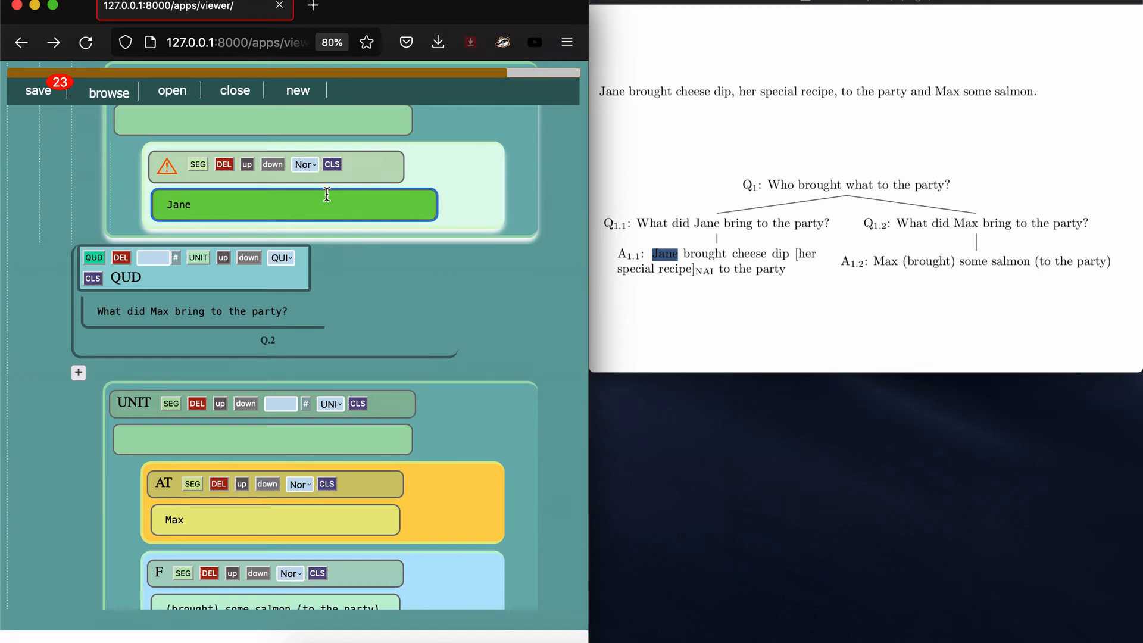
{"action": "key", "text": "Return"}
{"action": "left_click", "coordinate": [315, 161]}
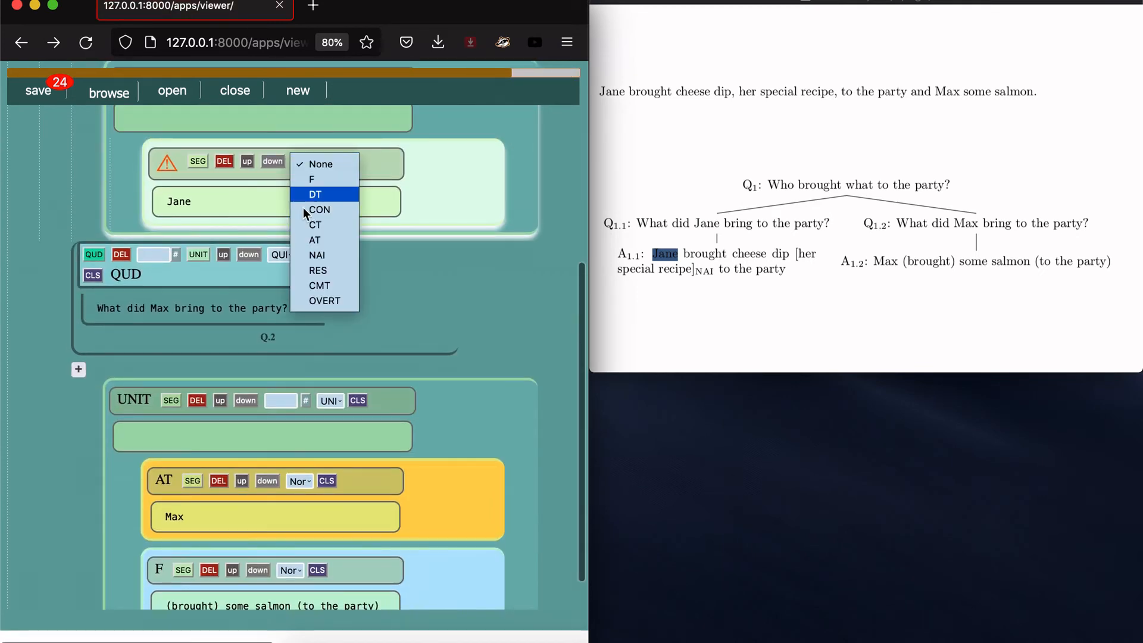
{"action": "left_click", "coordinate": [338, 238]}
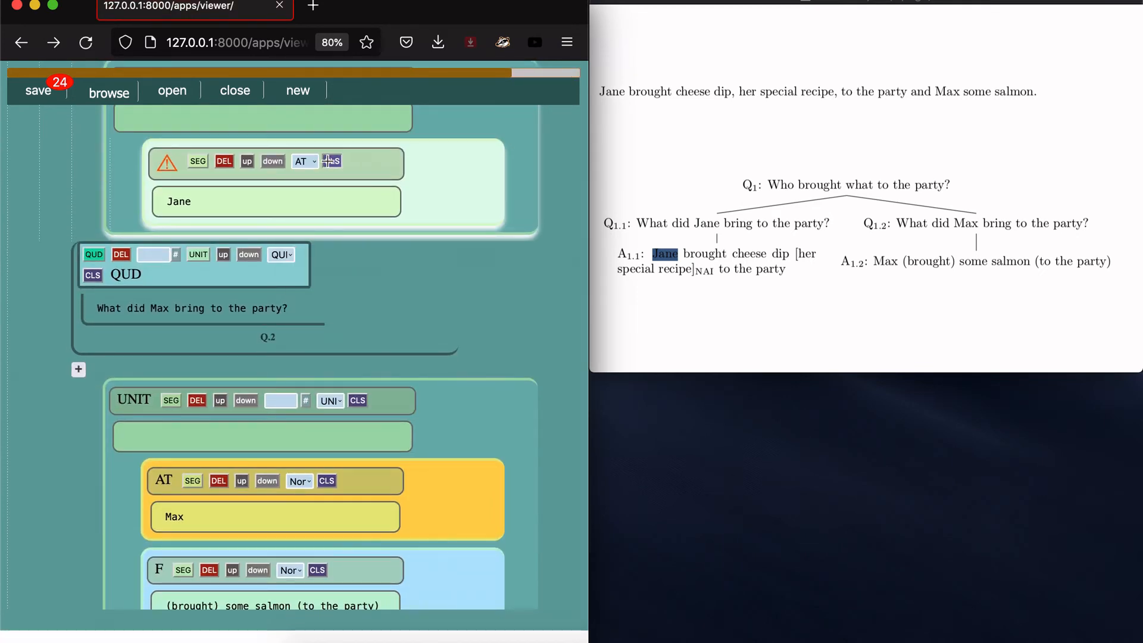
{"action": "scroll", "coordinate": [402, 170], "scroll_direction": "up", "scroll_amount": 3}
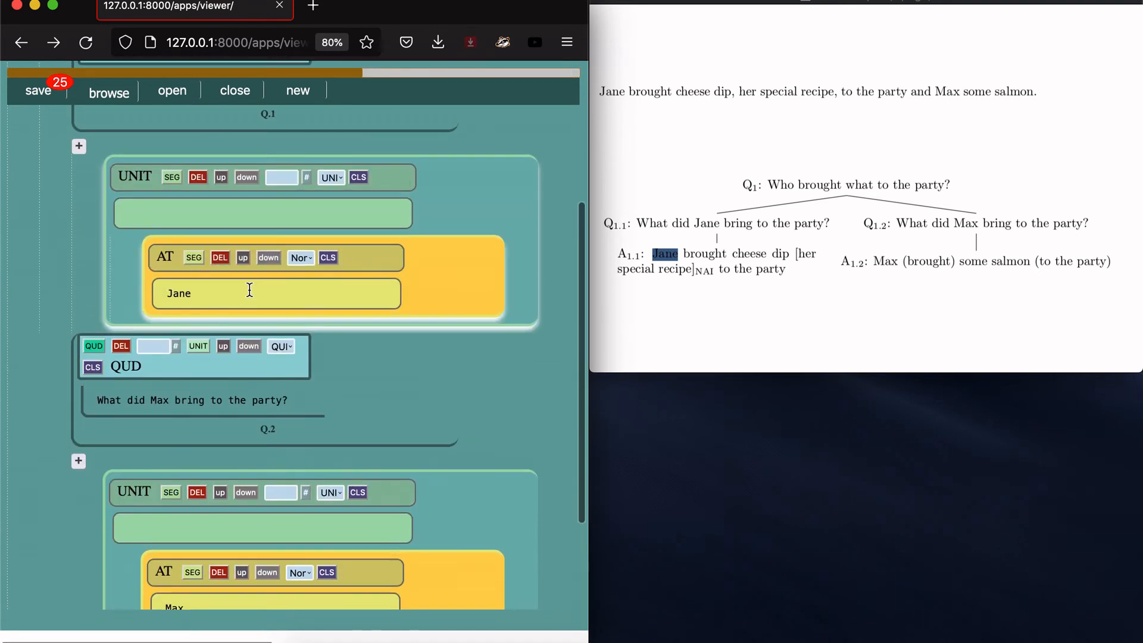
Step: Add a second segment 'brought cheese dip' to Jane's unit and label it F
{"action": "left_click", "coordinate": [712, 260]}
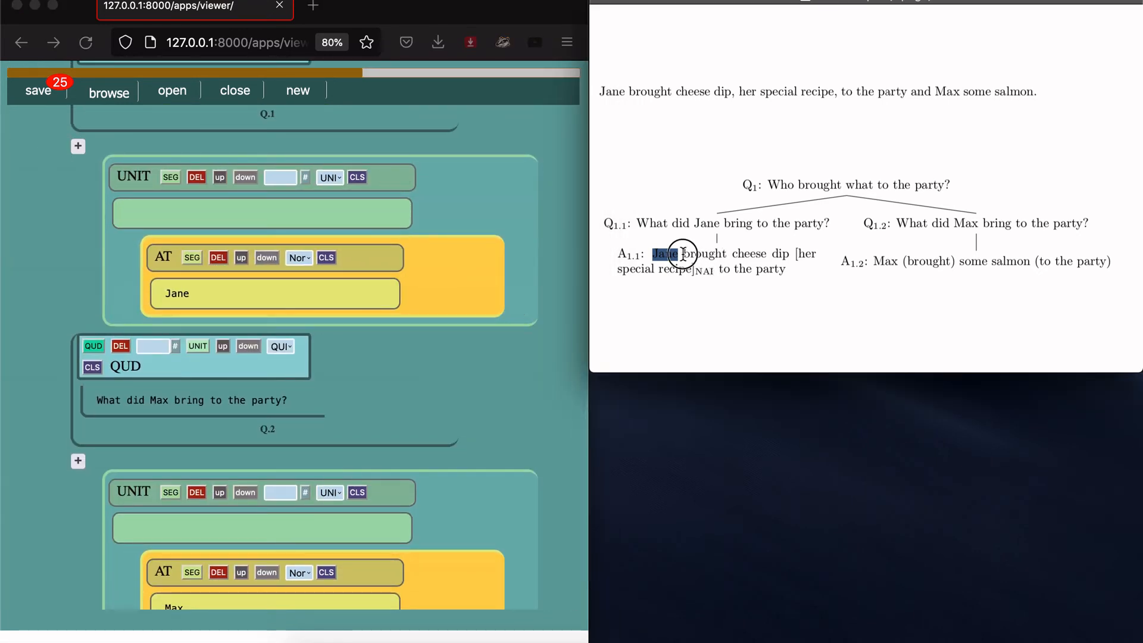
{"action": "left_click_drag", "start_coordinate": [683, 254], "coordinate": [789, 254]}
{"action": "key", "text": "super+c"}
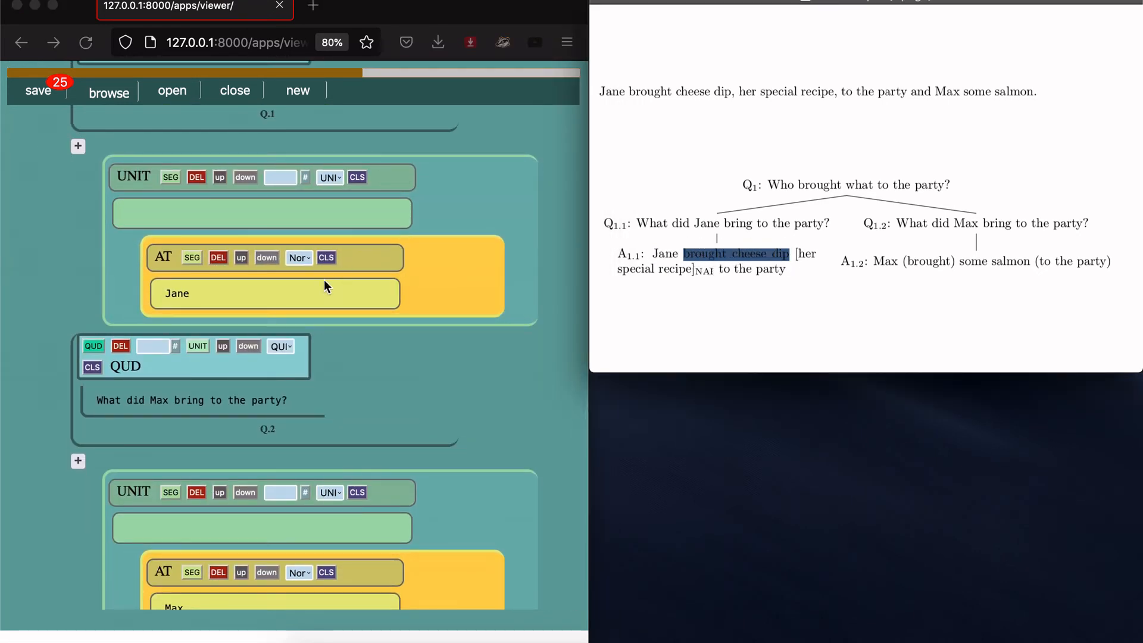
{"action": "left_click", "coordinate": [293, 291]}
{"action": "left_click", "coordinate": [171, 177]}
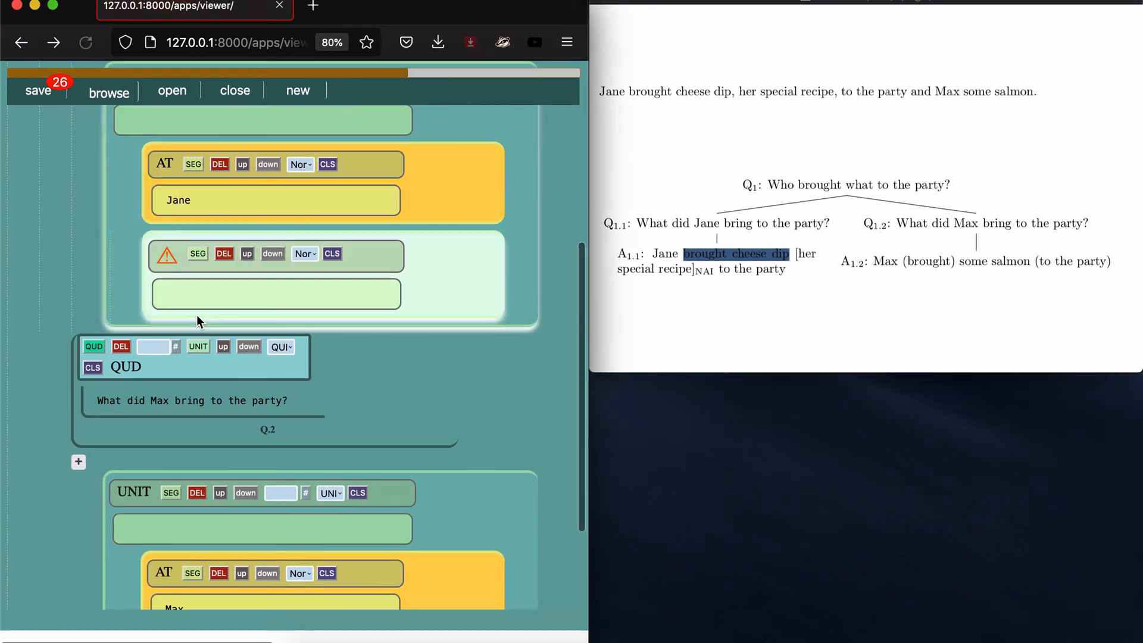
{"action": "left_click", "coordinate": [196, 296]}
{"action": "key", "text": "super+v"}
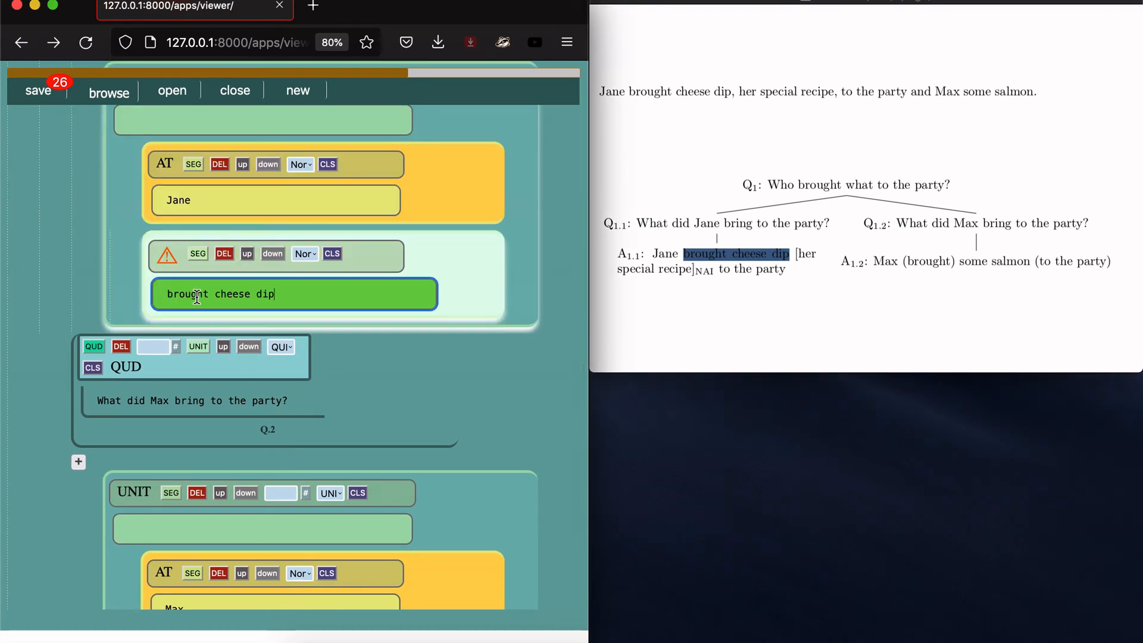
{"action": "key", "text": "Return"}
{"action": "scroll", "coordinate": [366, 173], "scroll_direction": "up", "scroll_amount": 2}
{"action": "left_click", "coordinate": [308, 180]}
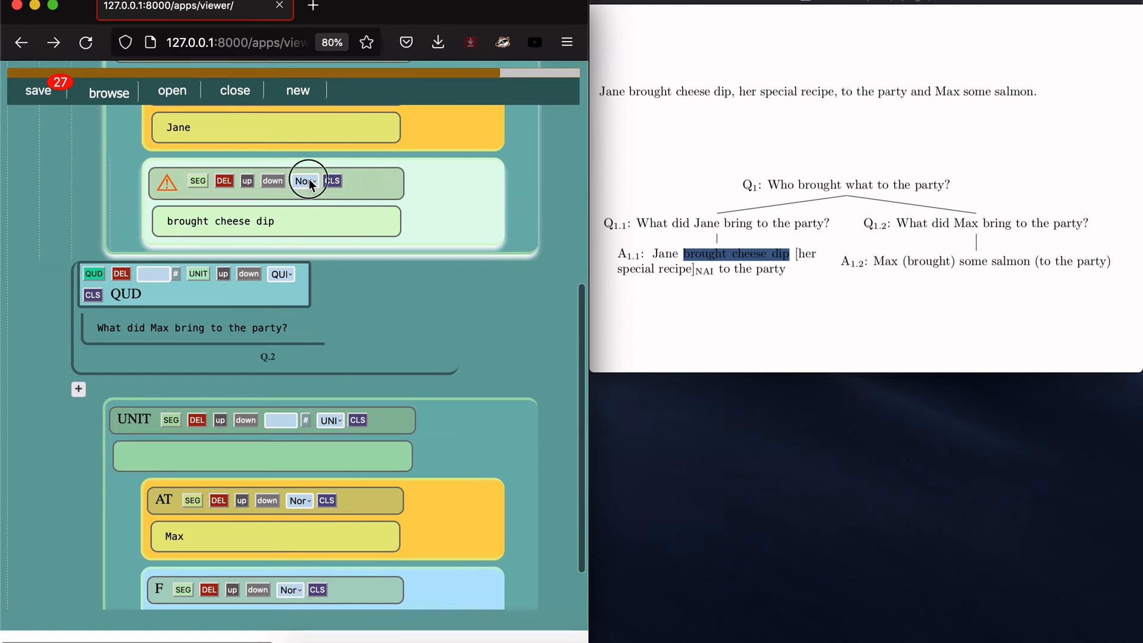
{"action": "left_click", "coordinate": [319, 200]}
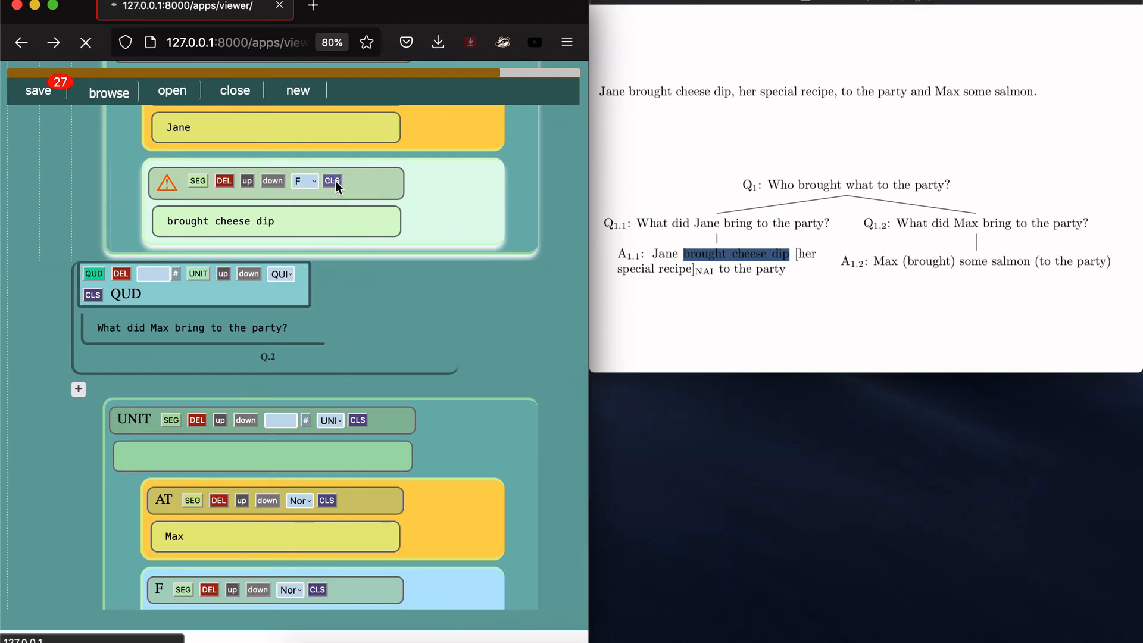
Step: Select 'to the party' in answer A1.1 of the PDF
{"action": "left_click", "coordinate": [718, 271]}
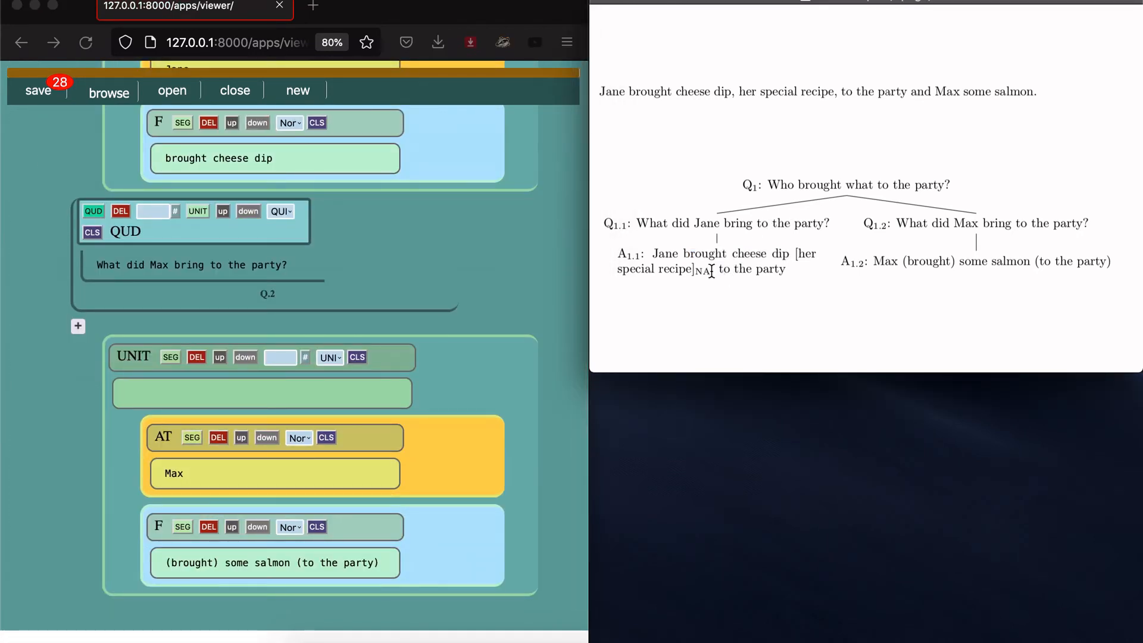
{"action": "left_click_drag", "start_coordinate": [718, 272], "coordinate": [788, 271]}
{"action": "key", "text": "super+c"}
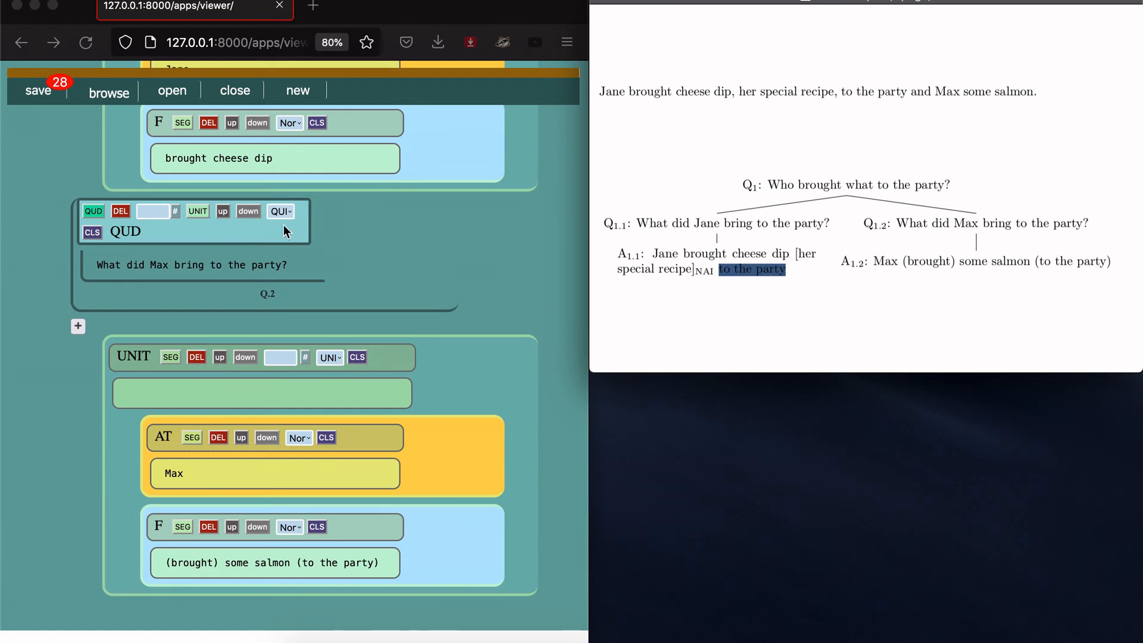
{"action": "scroll", "coordinate": [234, 215], "scroll_direction": "up", "scroll_amount": 5}
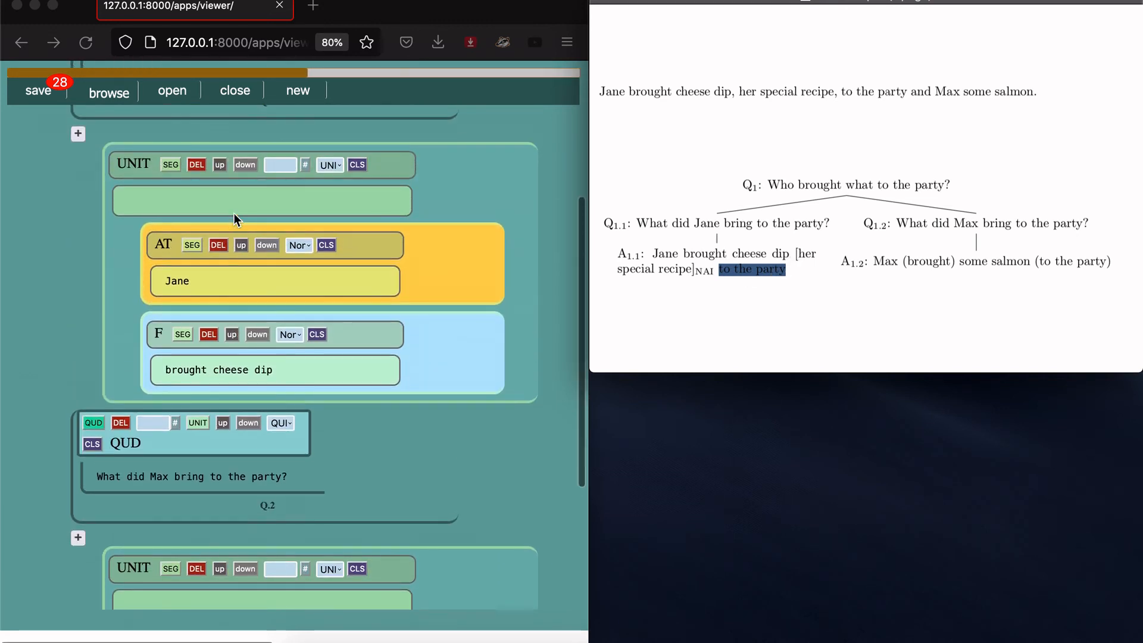
{"action": "scroll", "coordinate": [234, 214], "scroll_direction": "up", "scroll_amount": 1}
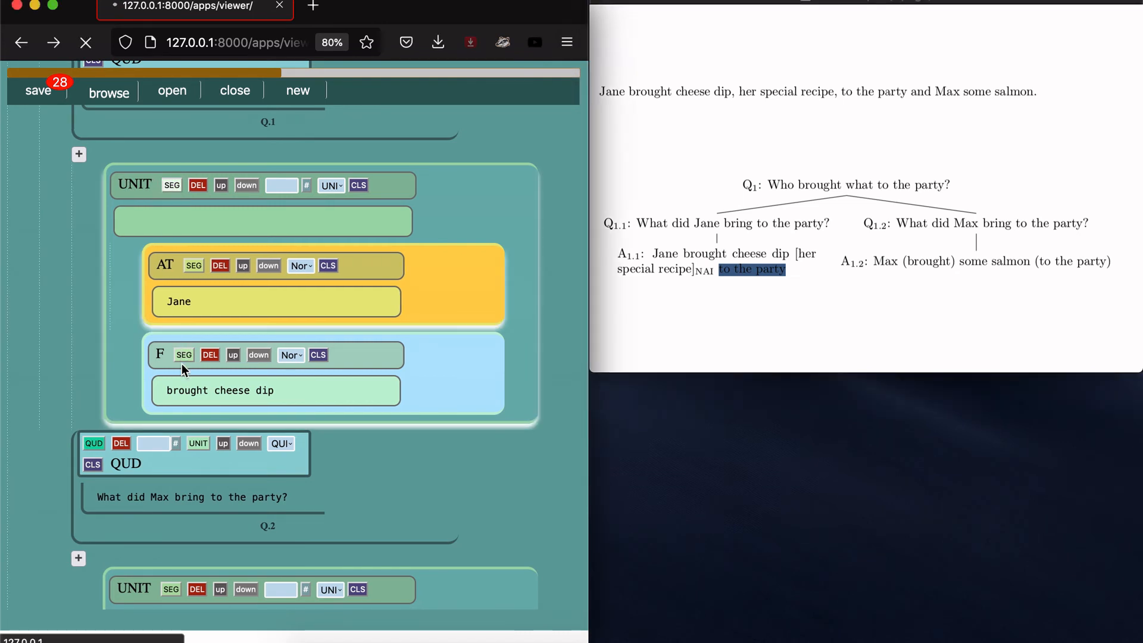
Step: Paste 'to the party' as a new segment below the F segment and label it F
{"action": "left_click", "coordinate": [182, 356]}
{"action": "left_click", "coordinate": [188, 387]}
{"action": "key", "text": "super+v"}
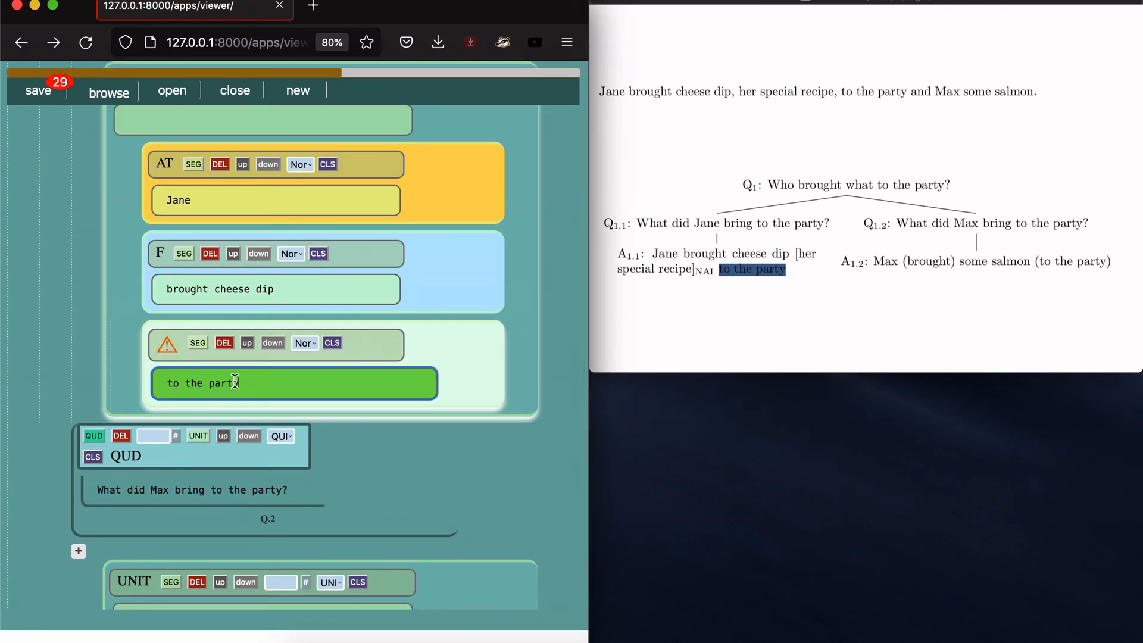
{"action": "key", "text": "Return"}
{"action": "scroll", "coordinate": [288, 273], "scroll_direction": "up", "scroll_amount": 3}
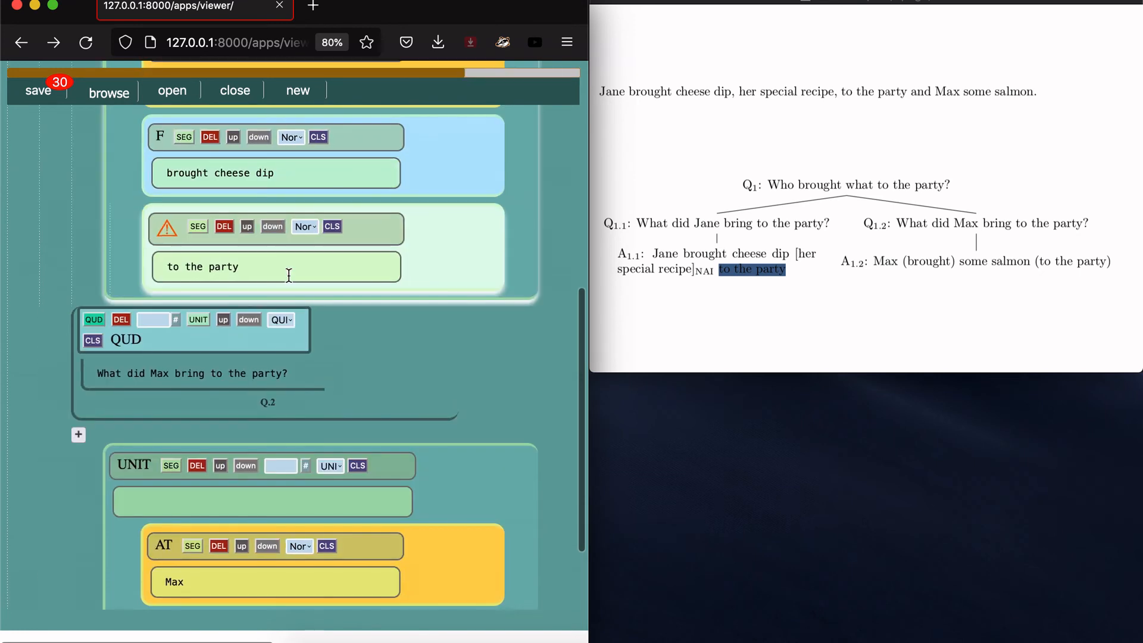
{"action": "left_click", "coordinate": [312, 226]}
{"action": "left_click", "coordinate": [313, 246]}
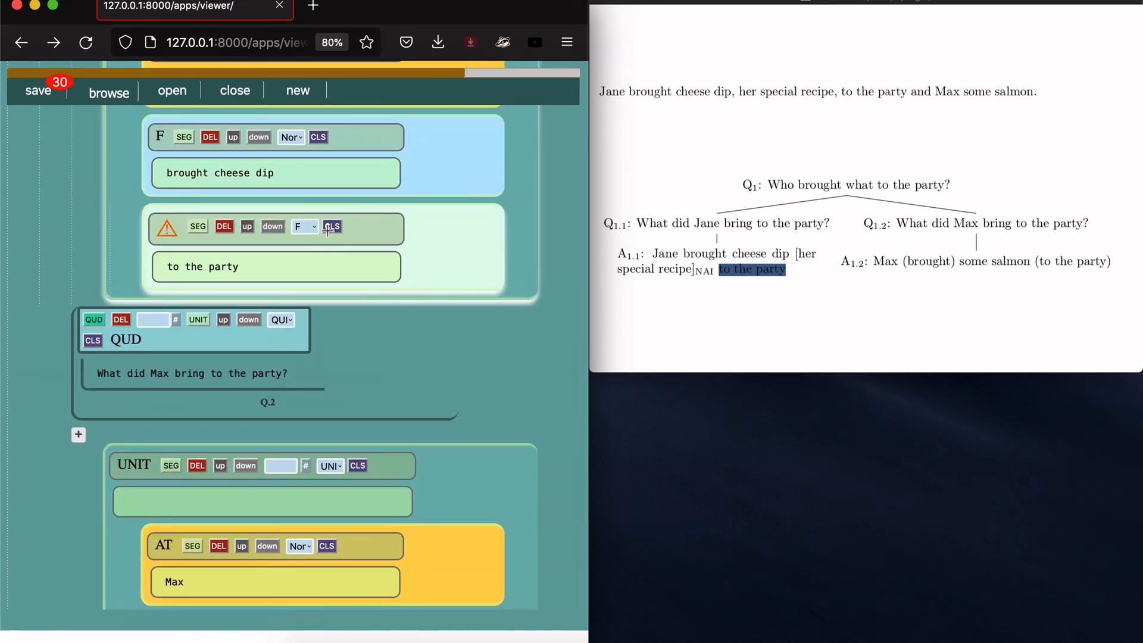
{"action": "left_click", "coordinate": [331, 228]}
{"action": "scroll", "coordinate": [331, 228], "scroll_direction": "up", "scroll_amount": 5}
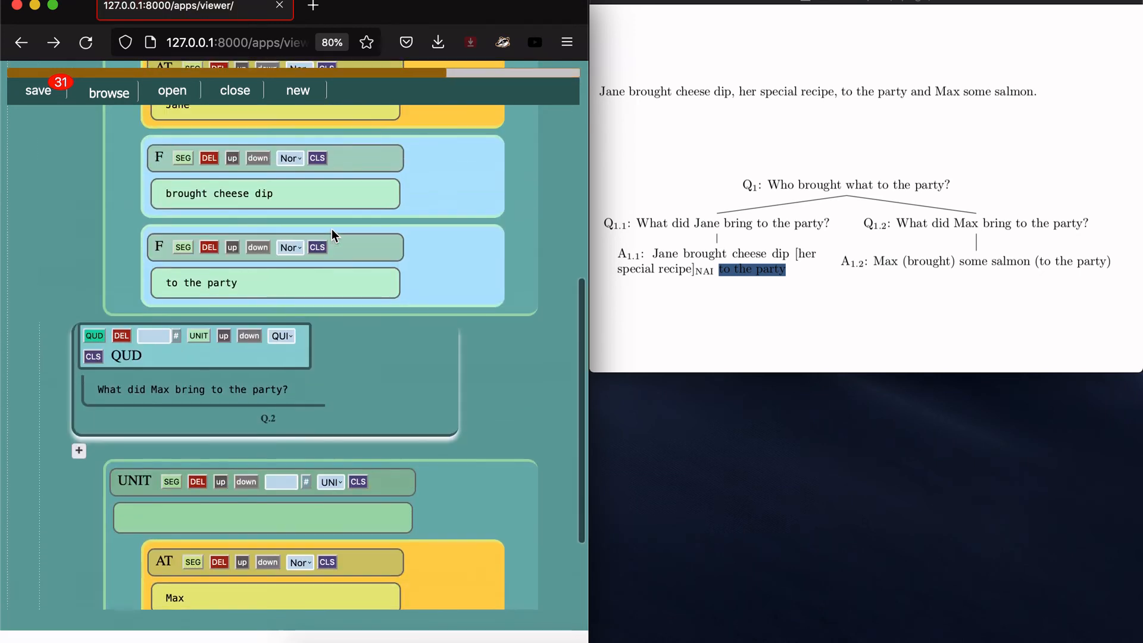
{"action": "left_click", "coordinate": [662, 294]}
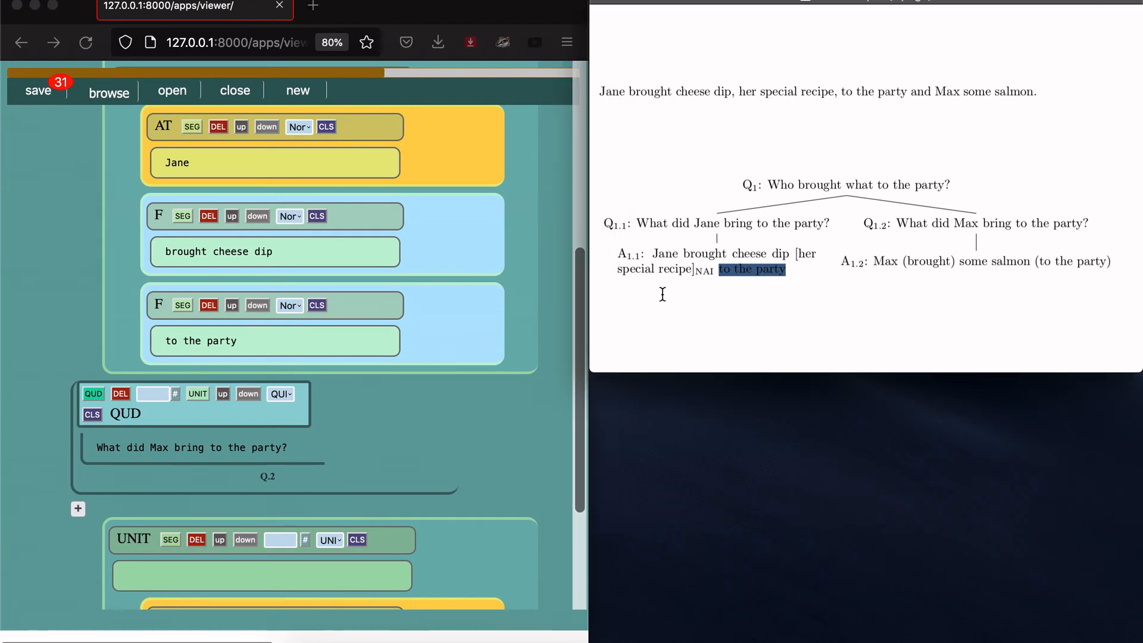
Step: Select 'her special recipe' in answer A1.1 of the PDF
{"action": "left_click", "coordinate": [805, 255]}
{"action": "left_click_drag", "start_coordinate": [800, 255], "coordinate": [689, 265]}
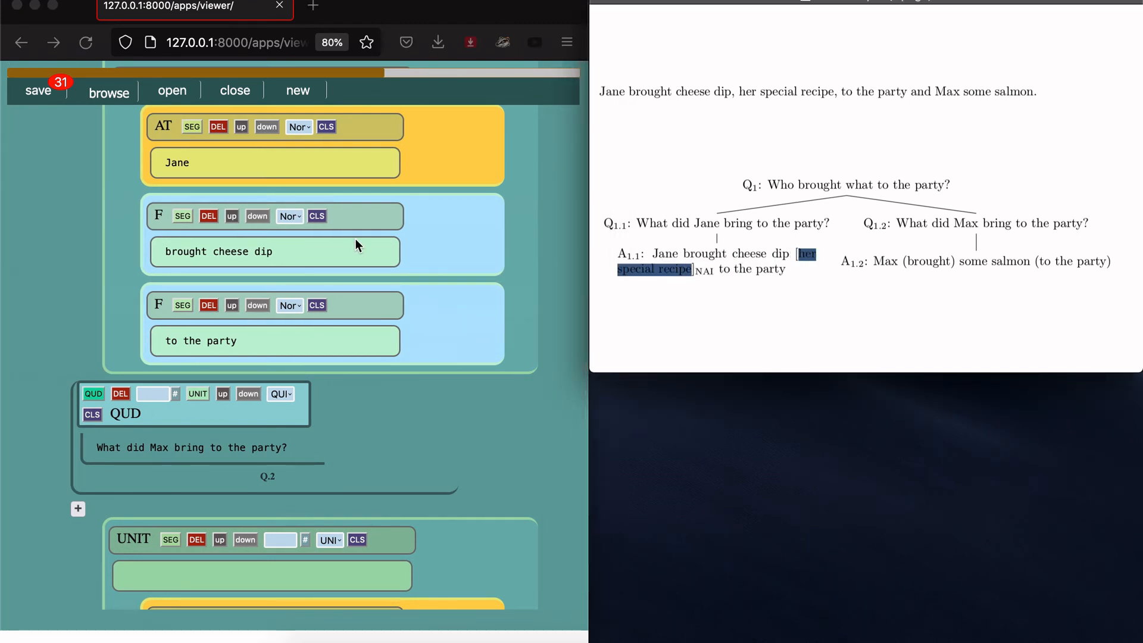
{"action": "scroll", "coordinate": [355, 238], "scroll_direction": "up", "scroll_amount": 3}
Step: Paste 'her special recipe' as a new segment in Jane's answer unit, labelled NAI
{"action": "left_click", "coordinate": [172, 139]}
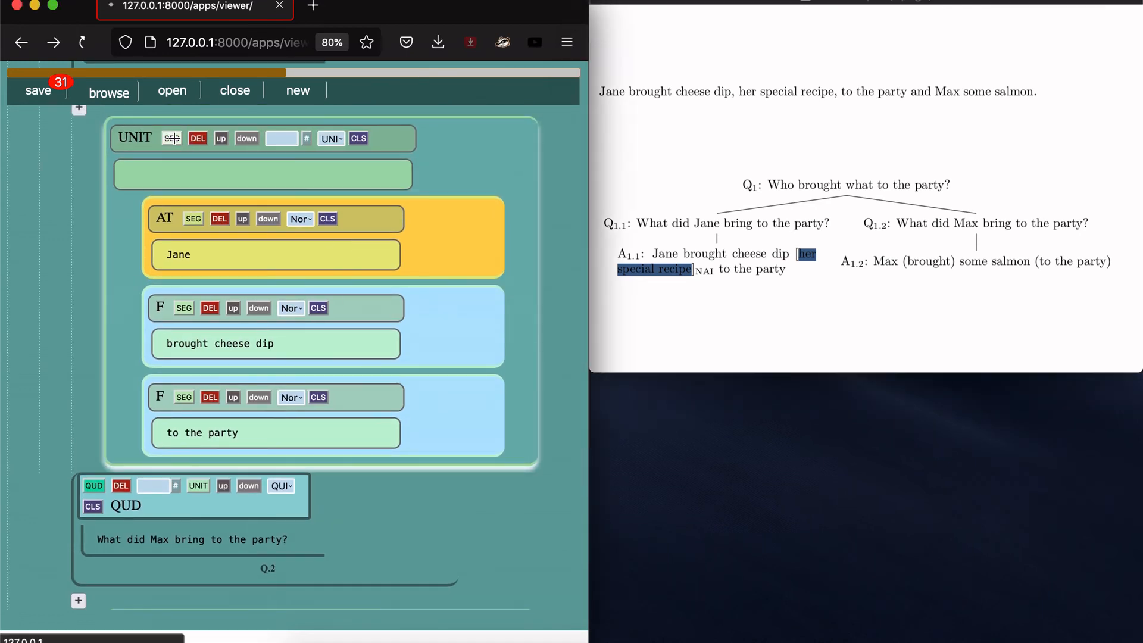
{"action": "left_click", "coordinate": [202, 472]}
{"action": "type", "text": "her special recipe"}
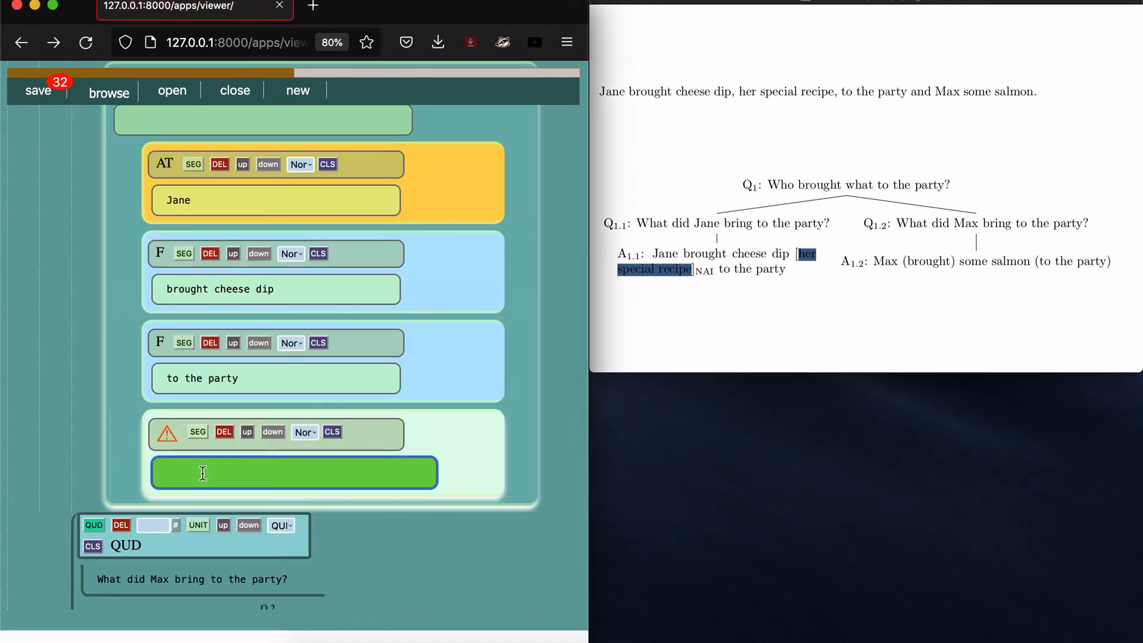
{"action": "key", "text": "Return"}
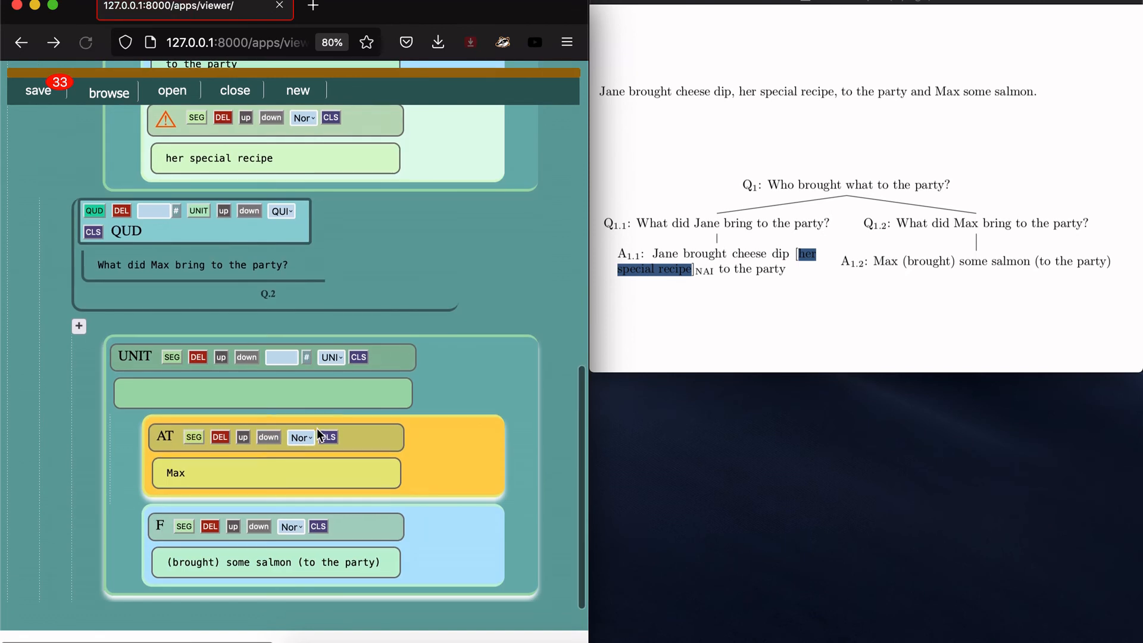
{"action": "scroll", "coordinate": [317, 428], "scroll_direction": "up", "scroll_amount": 4}
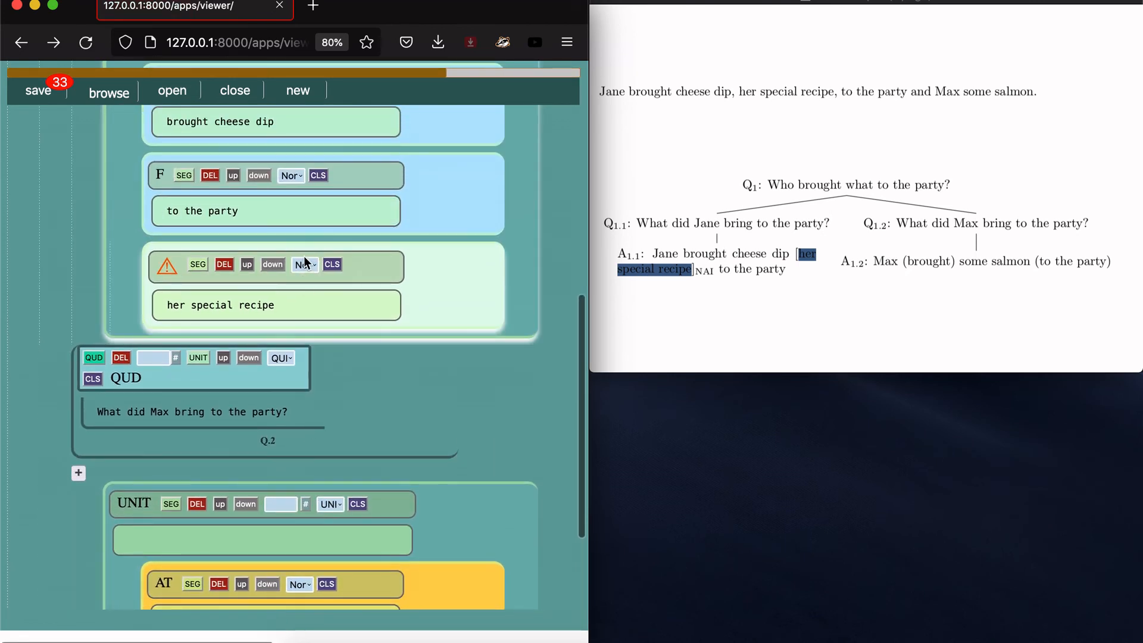
{"action": "left_click", "coordinate": [304, 262]}
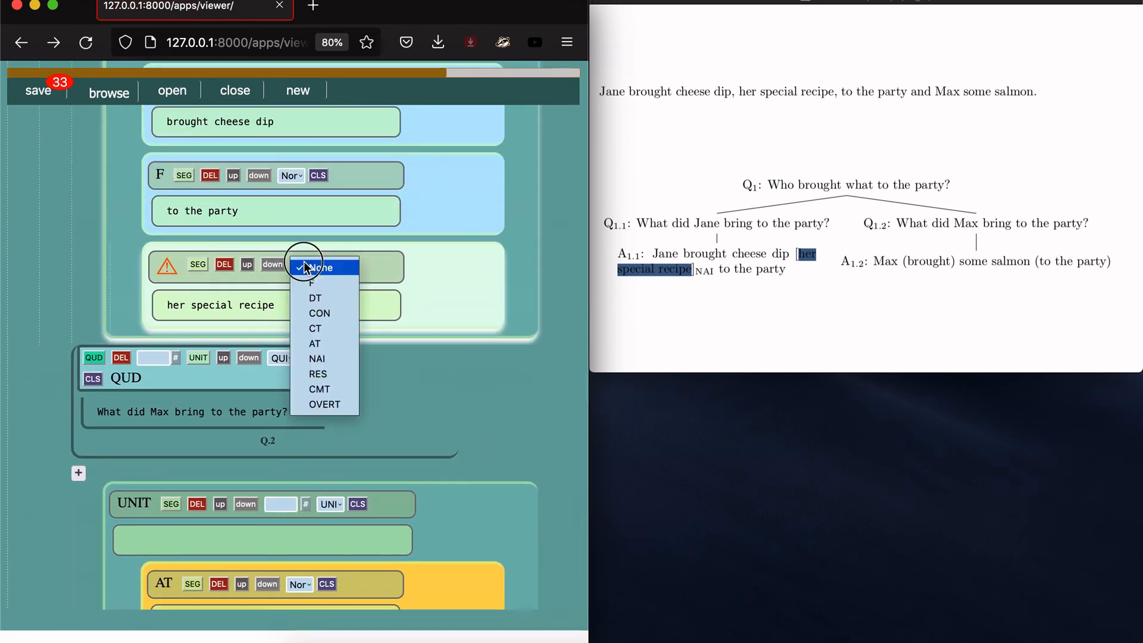
{"action": "left_click", "coordinate": [334, 358]}
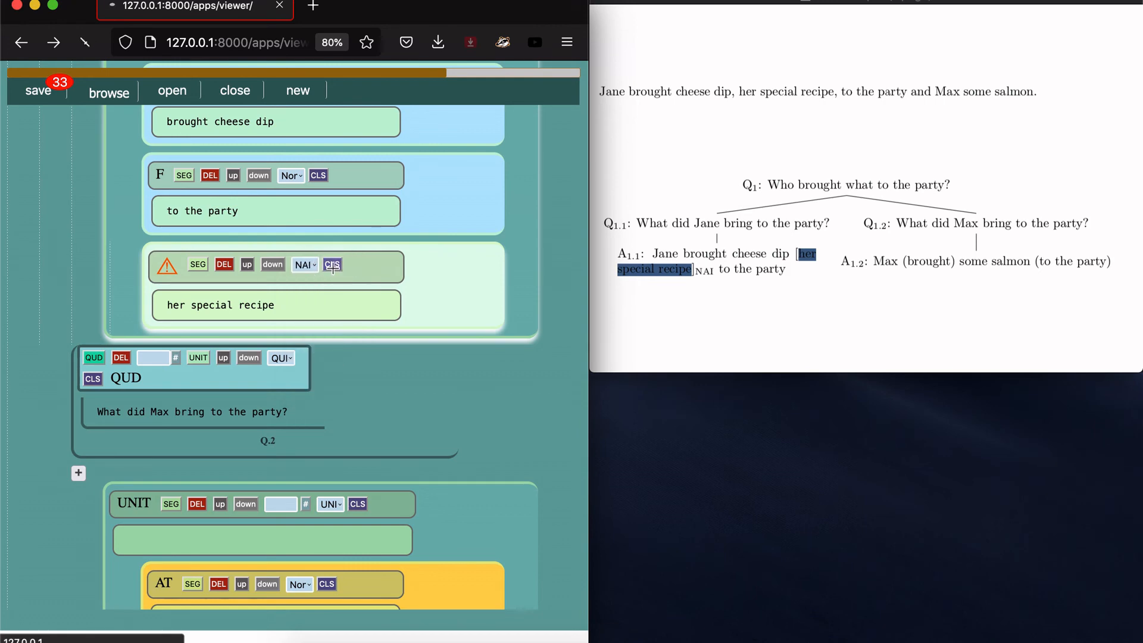
Step: Move 'her special recipe' above 'to the party', keeping Jane's question first
{"action": "scroll", "coordinate": [323, 365], "scroll_direction": "up", "scroll_amount": 5}
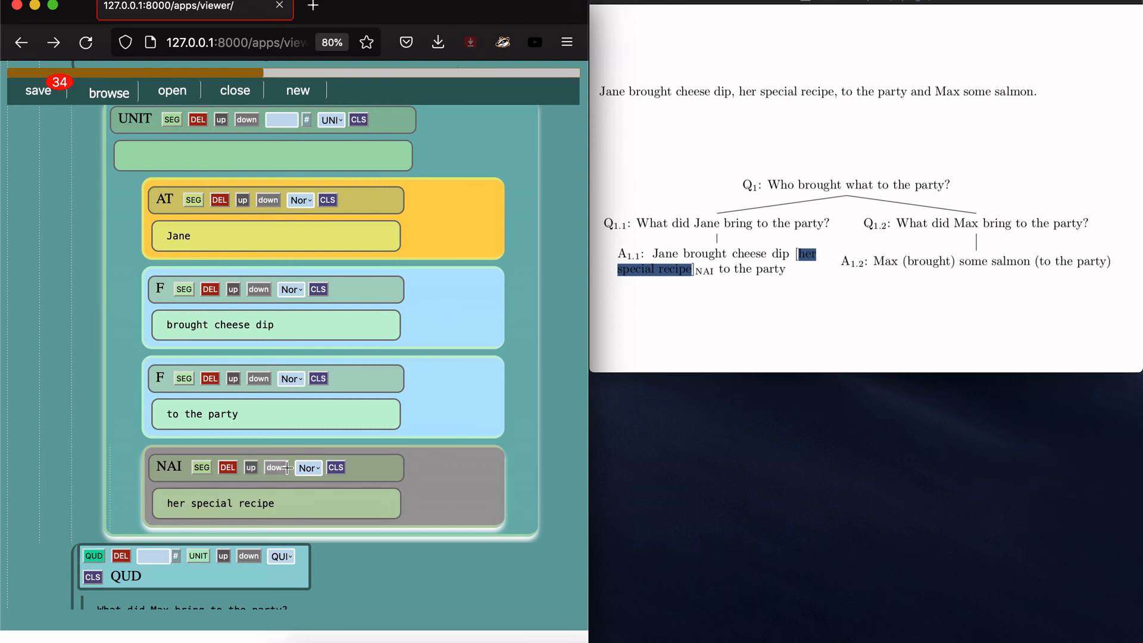
{"action": "left_click", "coordinate": [250, 470]}
{"action": "scroll", "coordinate": [255, 477], "scroll_direction": "up", "scroll_amount": 3}
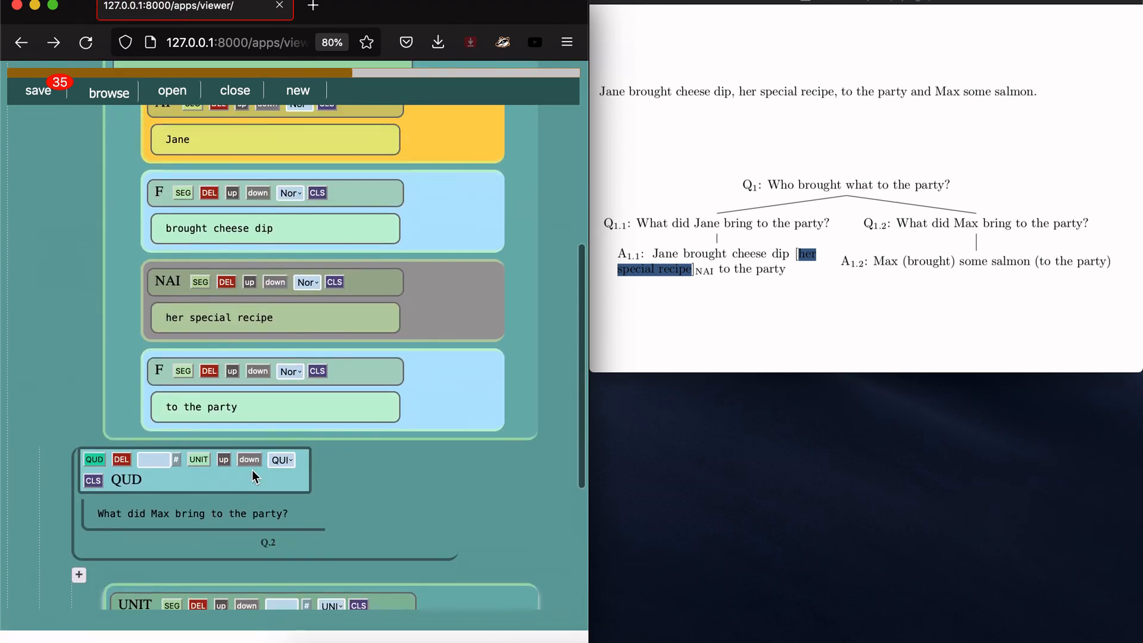
{"action": "scroll", "coordinate": [252, 469], "scroll_direction": "up", "scroll_amount": 2}
{"action": "scroll", "coordinate": [258, 146], "scroll_direction": "up", "scroll_amount": 2}
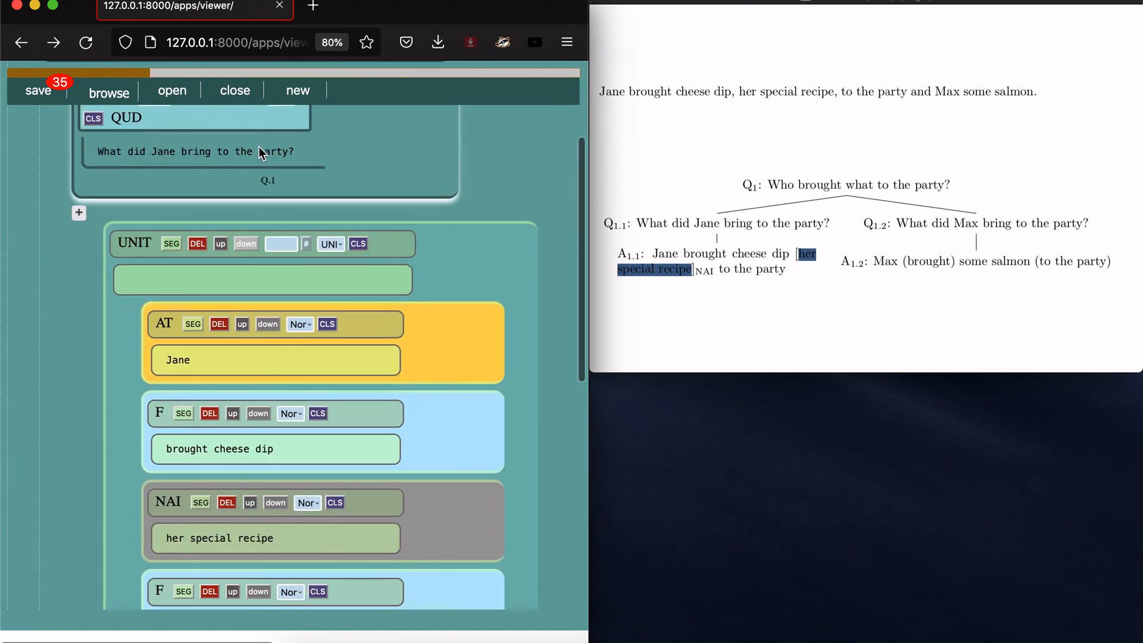
{"action": "scroll", "coordinate": [259, 146], "scroll_direction": "up", "scroll_amount": 2}
{"action": "scroll", "coordinate": [258, 146], "scroll_direction": "down", "scroll_amount": 2}
{"action": "scroll", "coordinate": [258, 148], "scroll_direction": "up", "scroll_amount": 1}
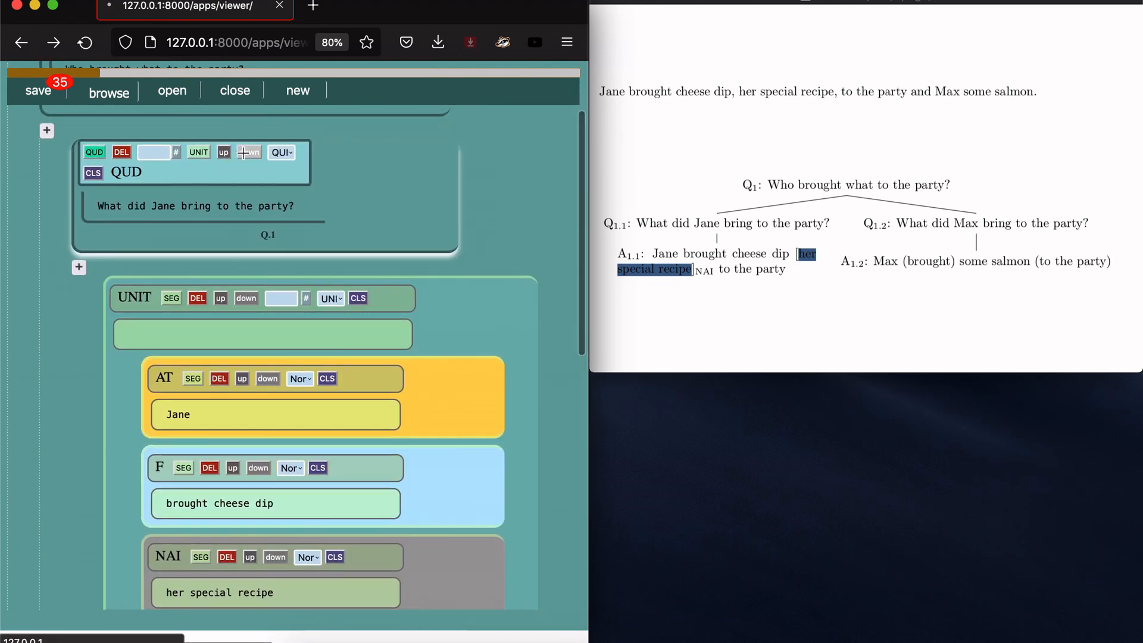
{"action": "left_click", "coordinate": [244, 152]}
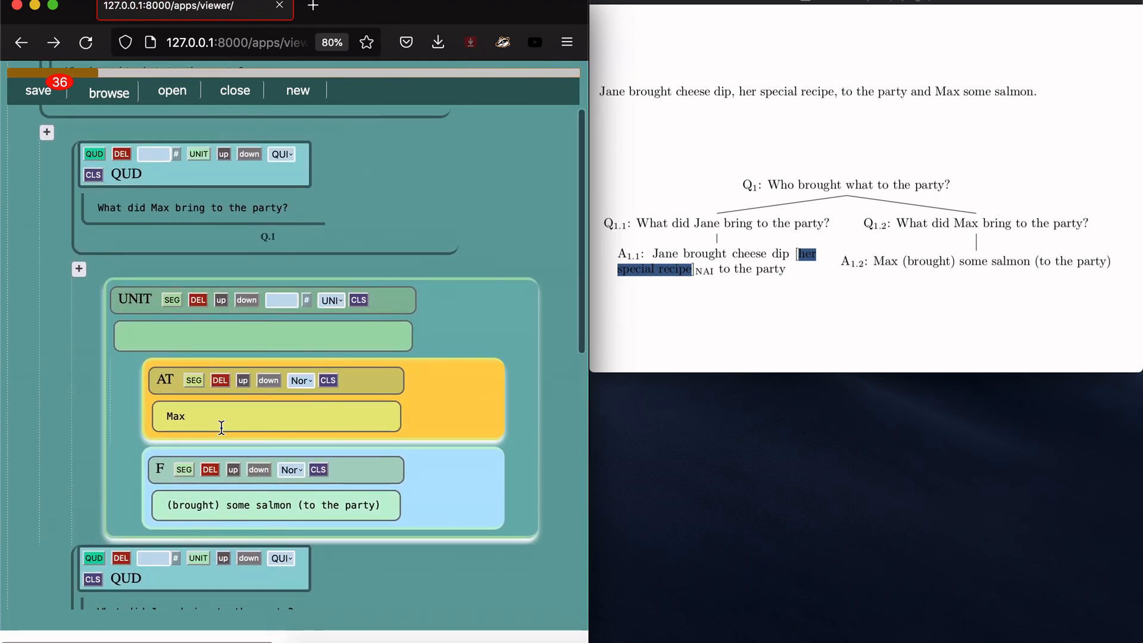
{"action": "left_click", "coordinate": [227, 559]}
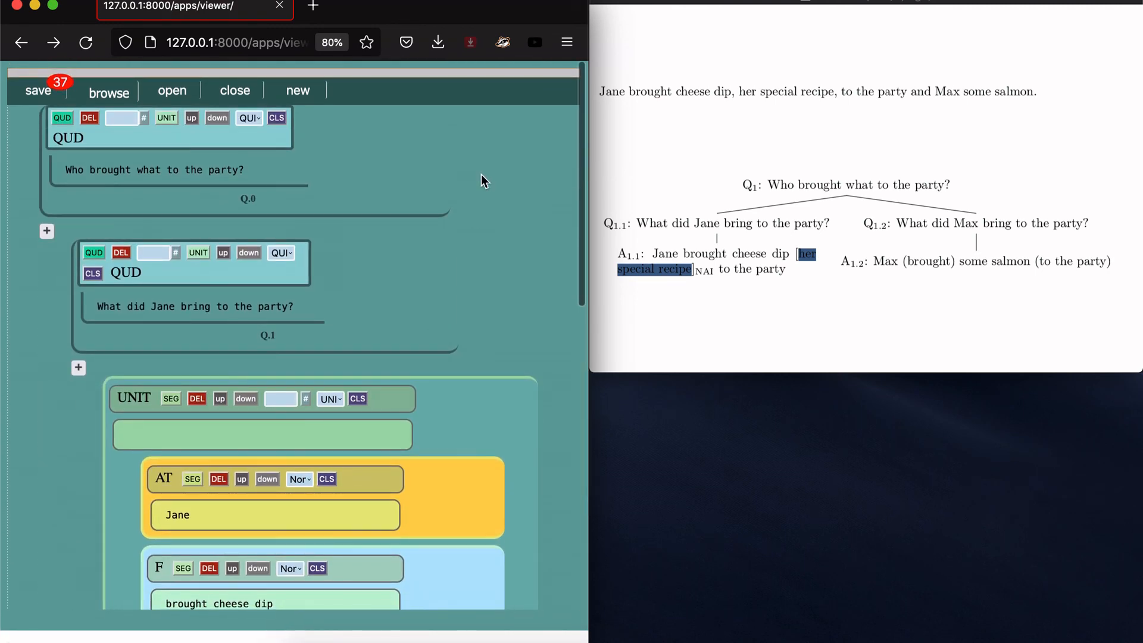
Step: Change the type of Jane's and Max's topic segments to CT
{"action": "scroll", "coordinate": [551, 280], "scroll_direction": "down", "scroll_amount": 10}
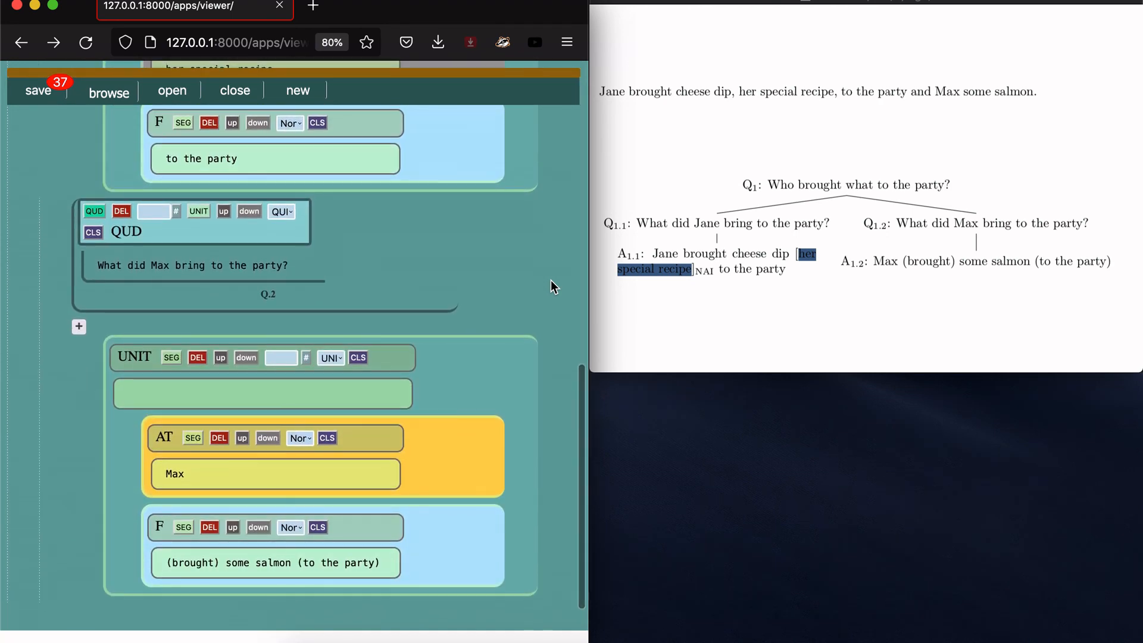
{"action": "scroll", "coordinate": [551, 280], "scroll_direction": "up", "scroll_amount": 8}
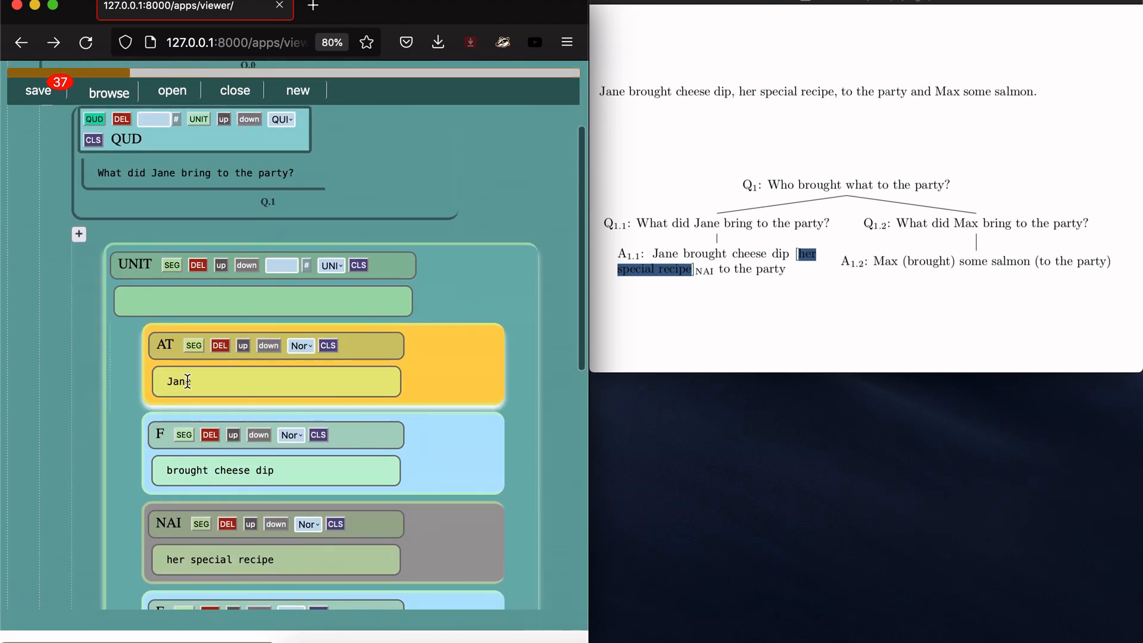
{"action": "scroll", "coordinate": [187, 527], "scroll_direction": "down", "scroll_amount": 8}
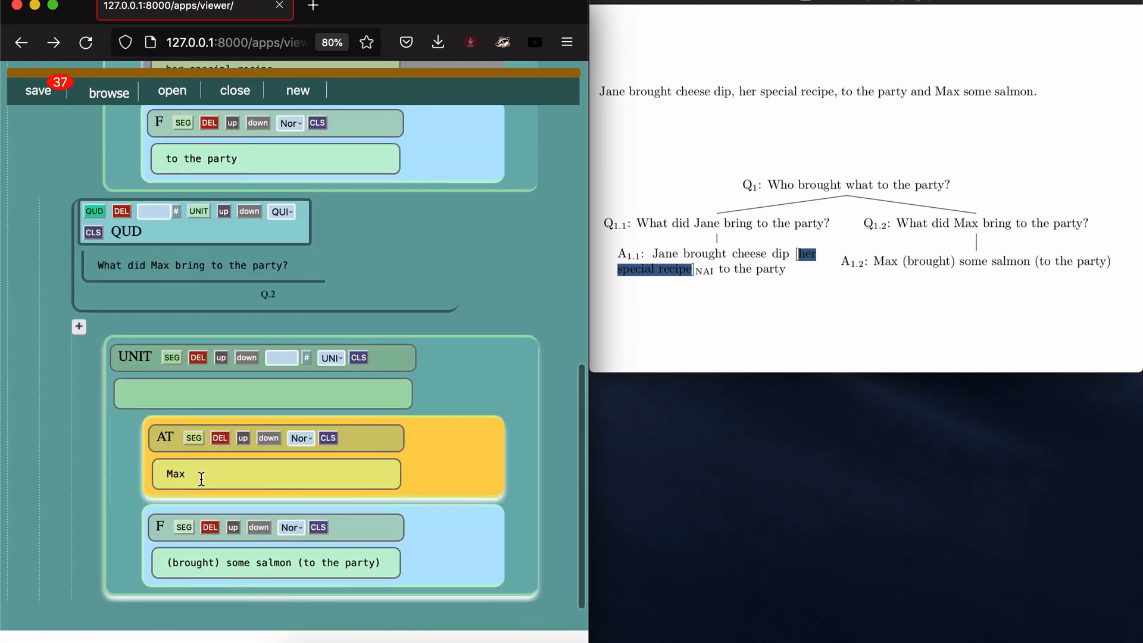
{"action": "scroll", "coordinate": [201, 478], "scroll_direction": "up", "scroll_amount": 4}
{"action": "scroll", "coordinate": [201, 478], "scroll_direction": "up", "scroll_amount": 2}
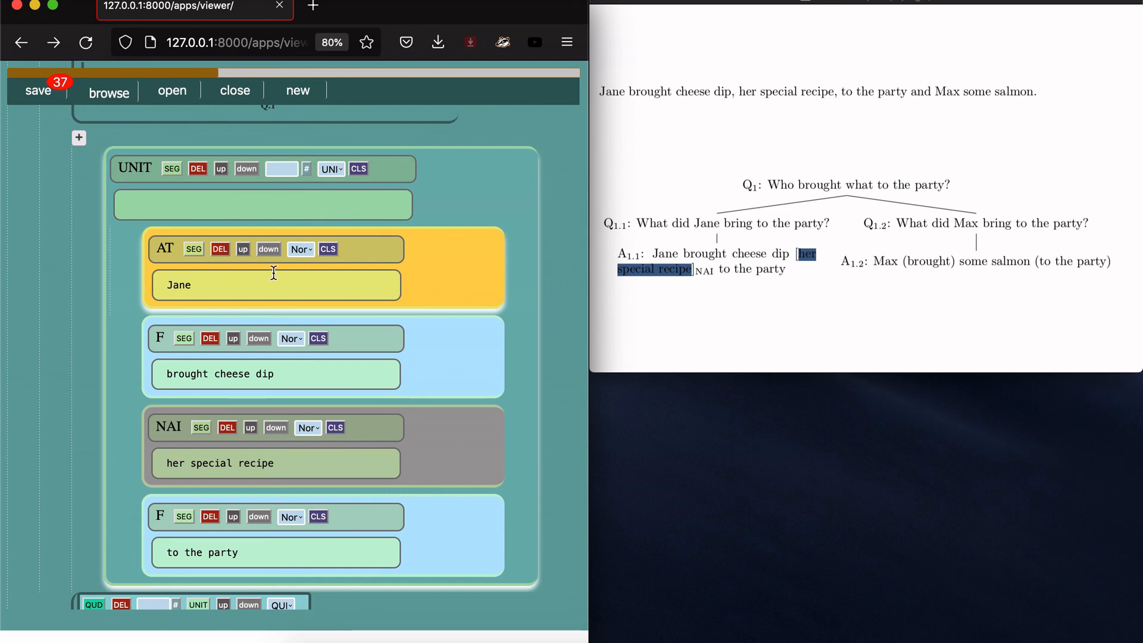
{"action": "left_click", "coordinate": [300, 249]}
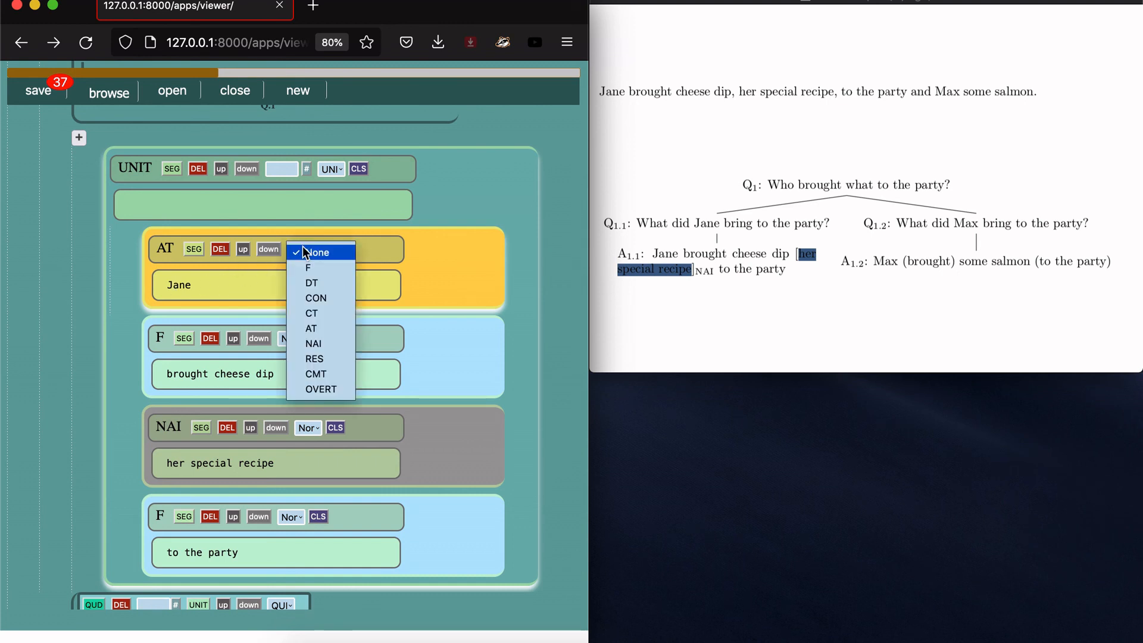
{"action": "left_click", "coordinate": [321, 316]}
{"action": "left_click", "coordinate": [330, 250]}
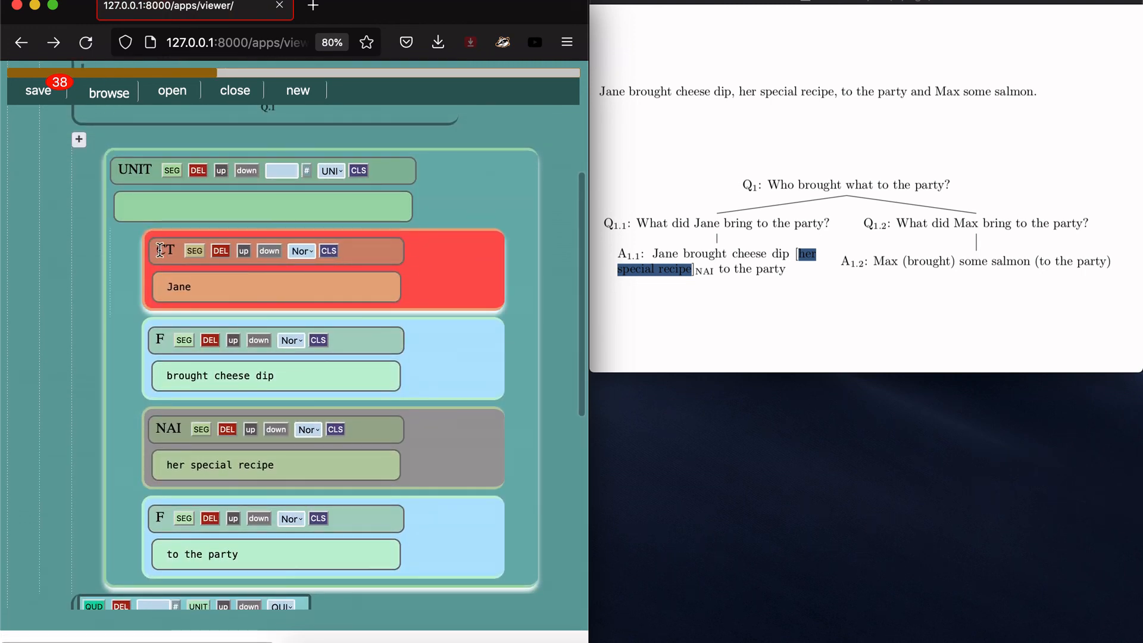
{"action": "scroll", "coordinate": [202, 297], "scroll_direction": "down", "scroll_amount": 6}
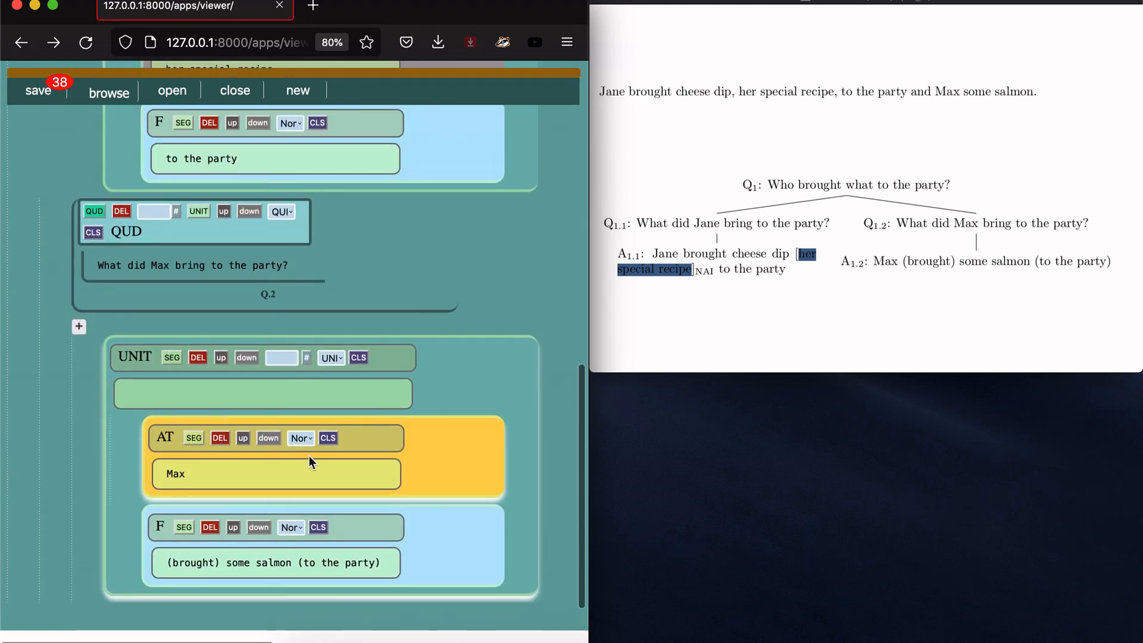
{"action": "left_click", "coordinate": [306, 443]}
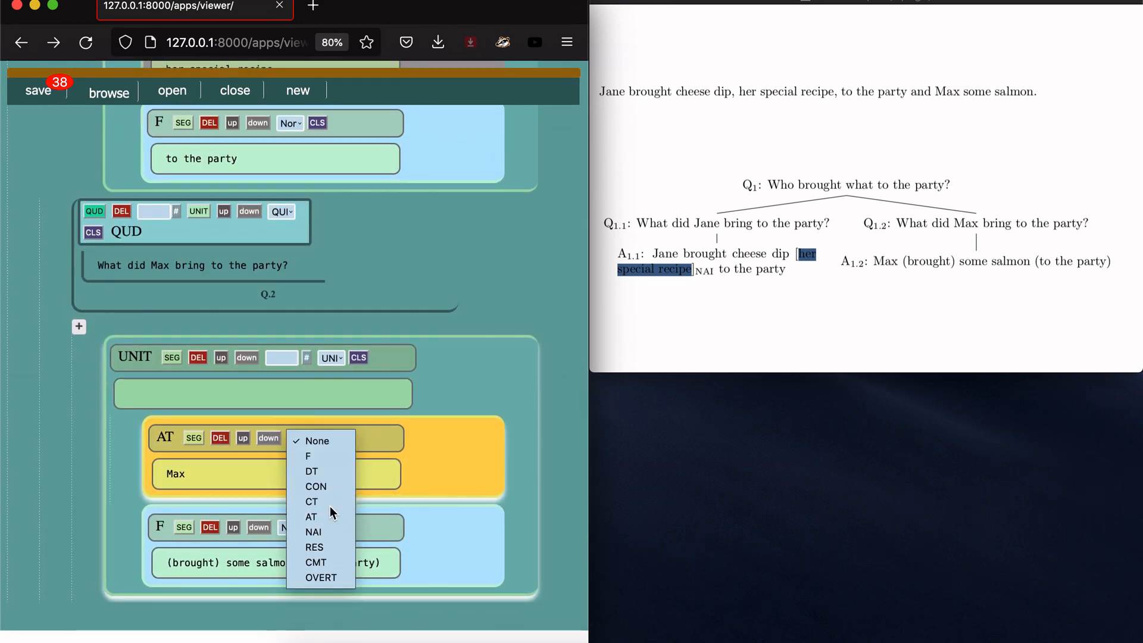
{"action": "left_click", "coordinate": [330, 503]}
{"action": "left_click", "coordinate": [328, 438]}
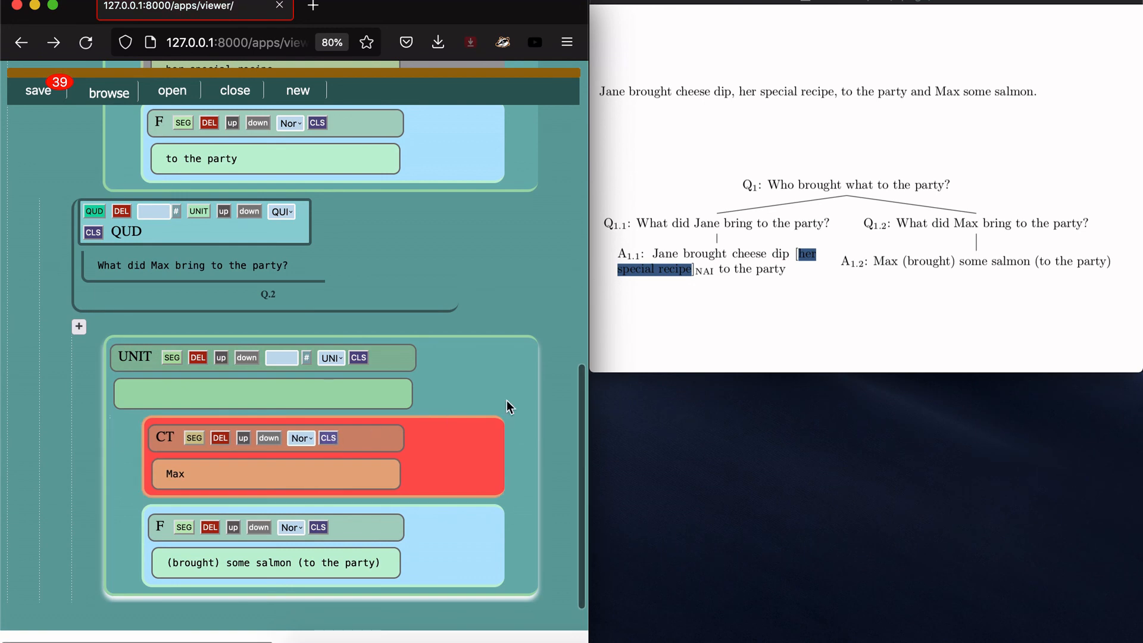
Step: Save the annotation as XML (5.xml) and close the downloads panel
{"action": "scroll", "coordinate": [505, 400], "scroll_direction": "up", "scroll_amount": 10}
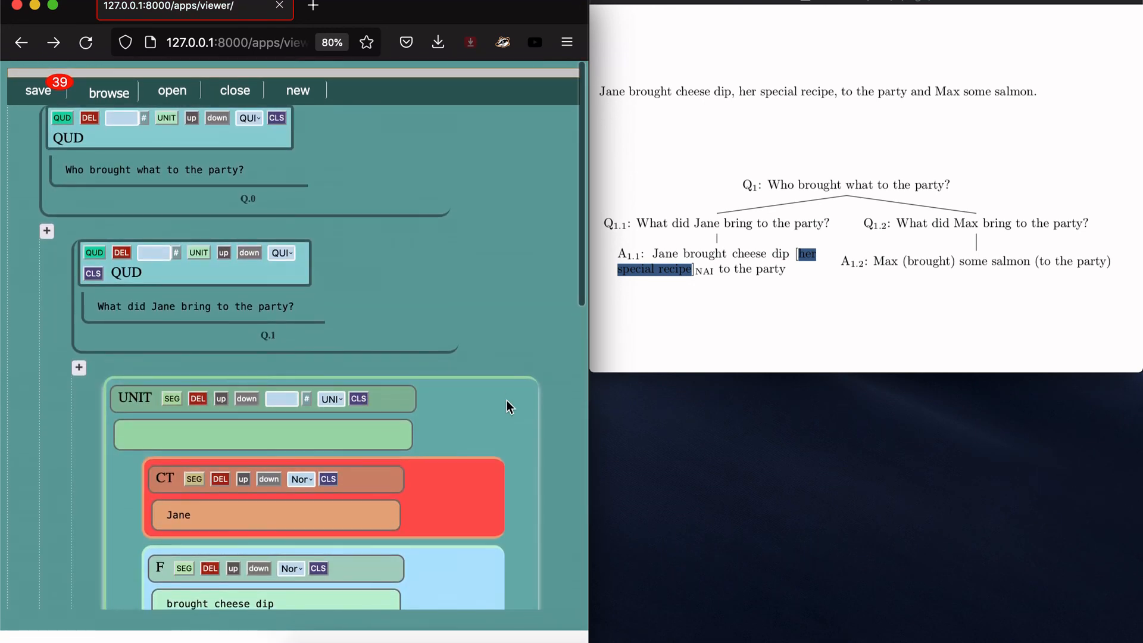
{"action": "scroll", "coordinate": [506, 400], "scroll_direction": "down", "scroll_amount": 10}
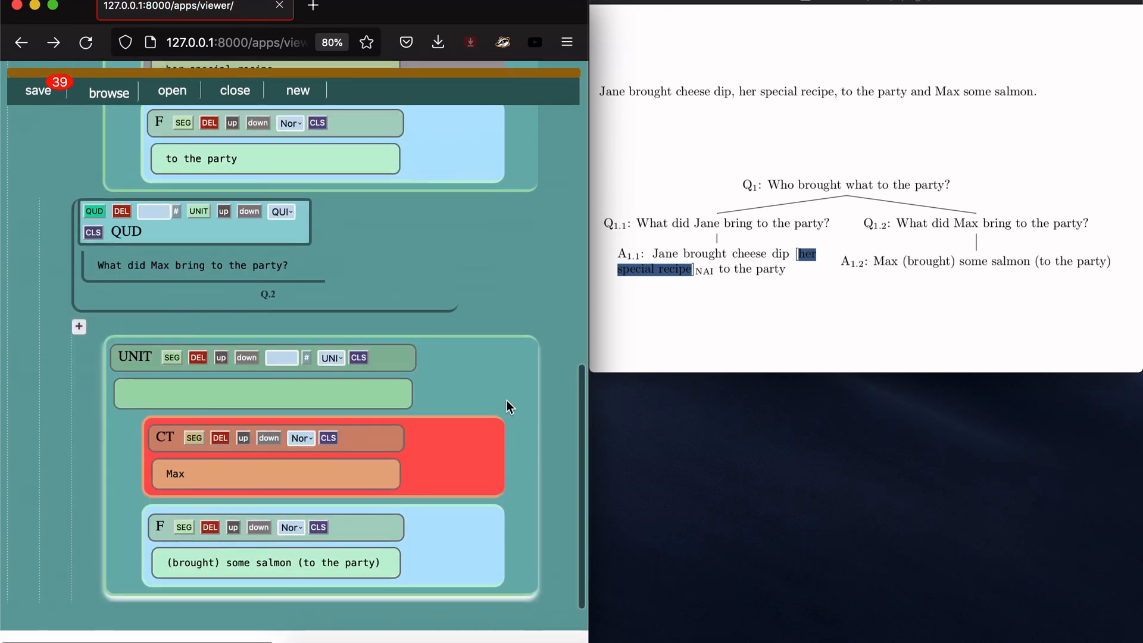
{"action": "scroll", "coordinate": [506, 400], "scroll_direction": "up", "scroll_amount": 10}
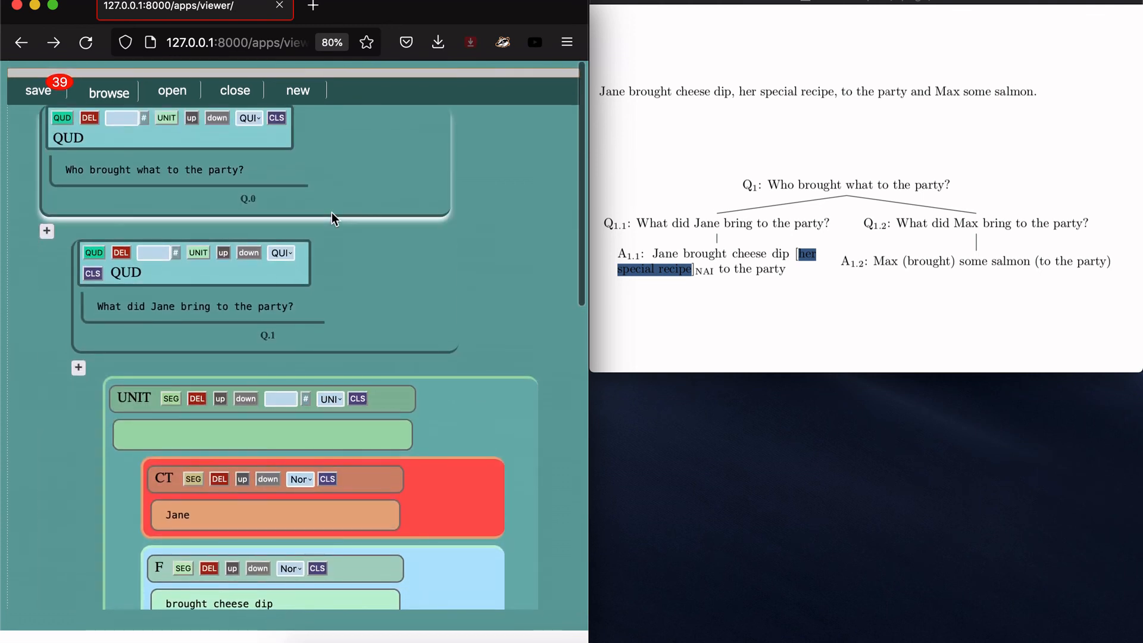
{"action": "left_click", "coordinate": [27, 90]}
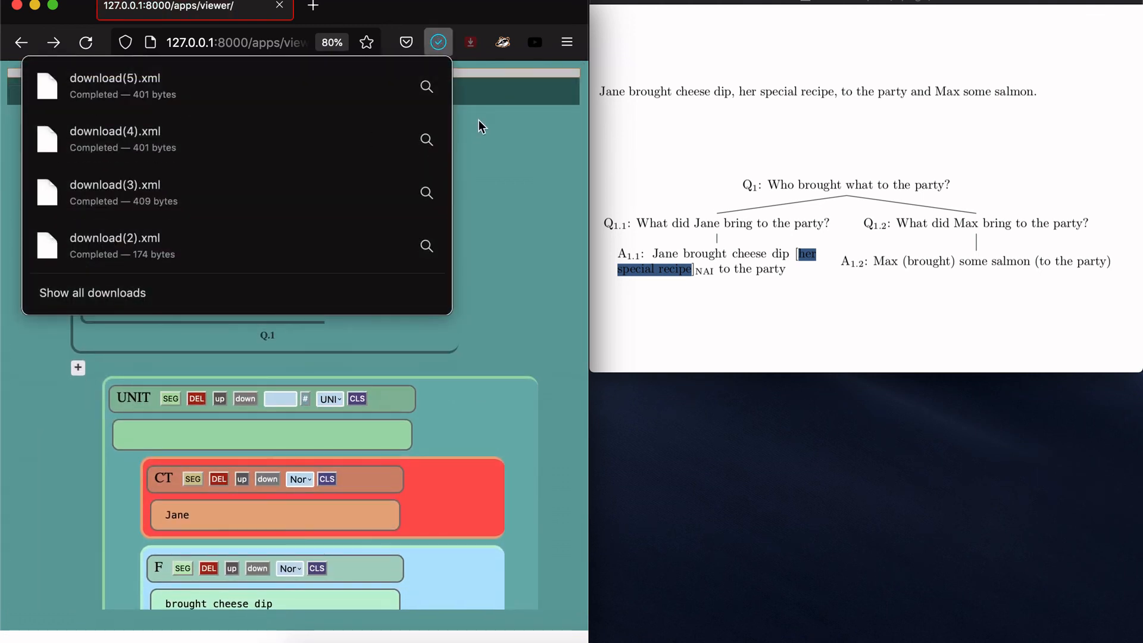
{"action": "left_click", "coordinate": [548, 125]}
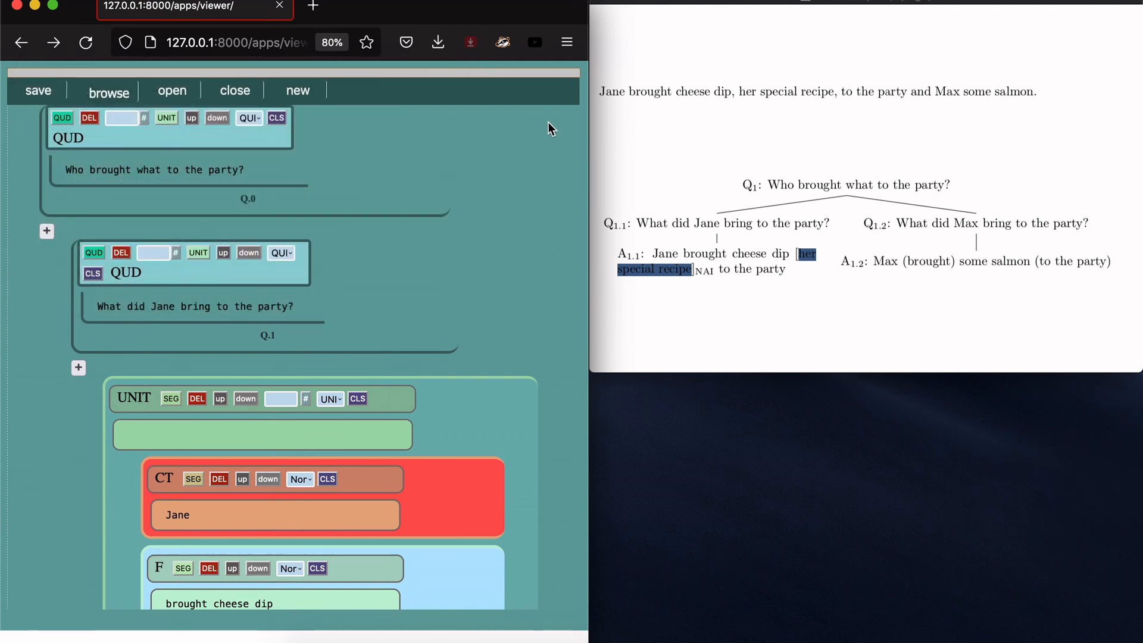